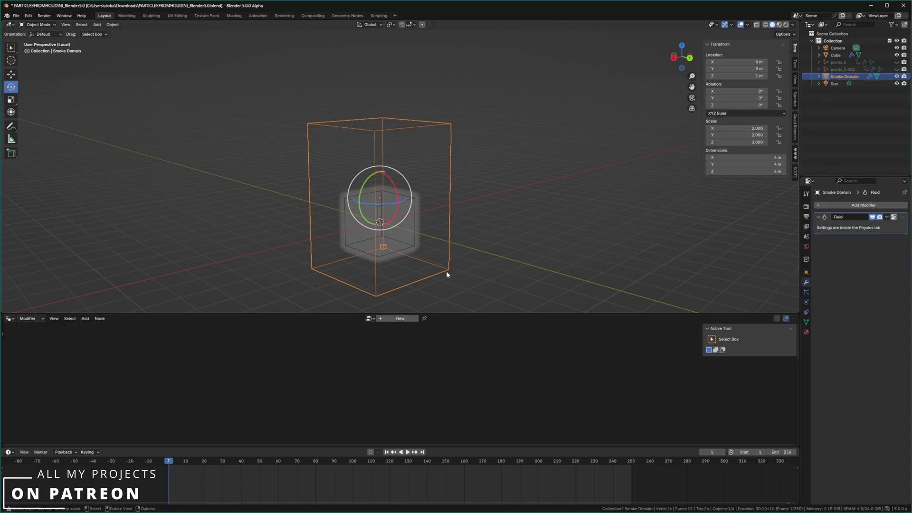
- Play back the smoke domain's simulation on the timeline to watch the smoke rise
key(space)
middle_drag(416, 216, 381, 195)
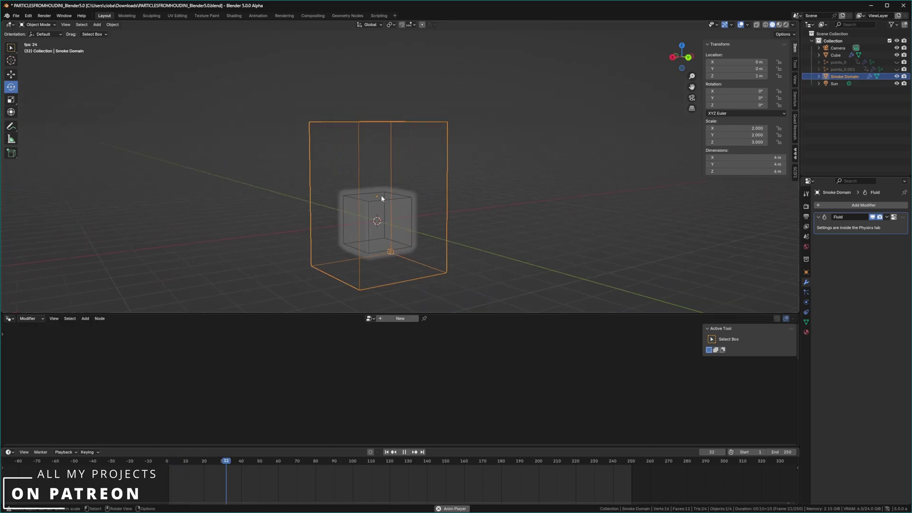
drag(183, 463, 143, 466)
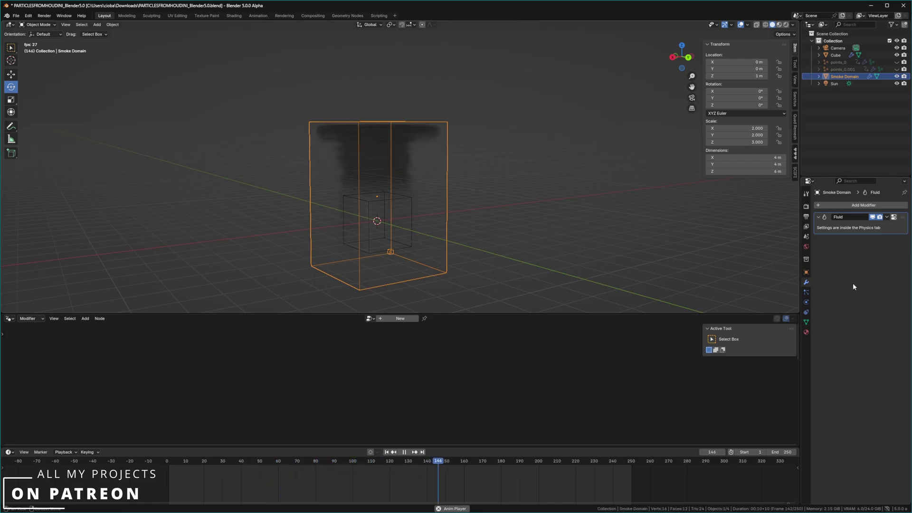
- Set the smoke domain's fluid cache type to All and bake the entire simulation
click(807, 292)
click(806, 302)
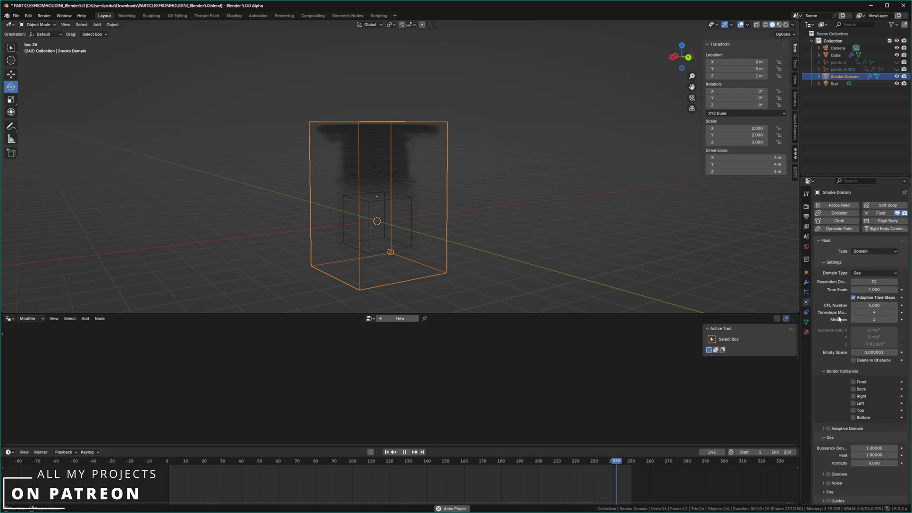
scroll(843, 318, down, 6)
scroll(855, 433, down, 1)
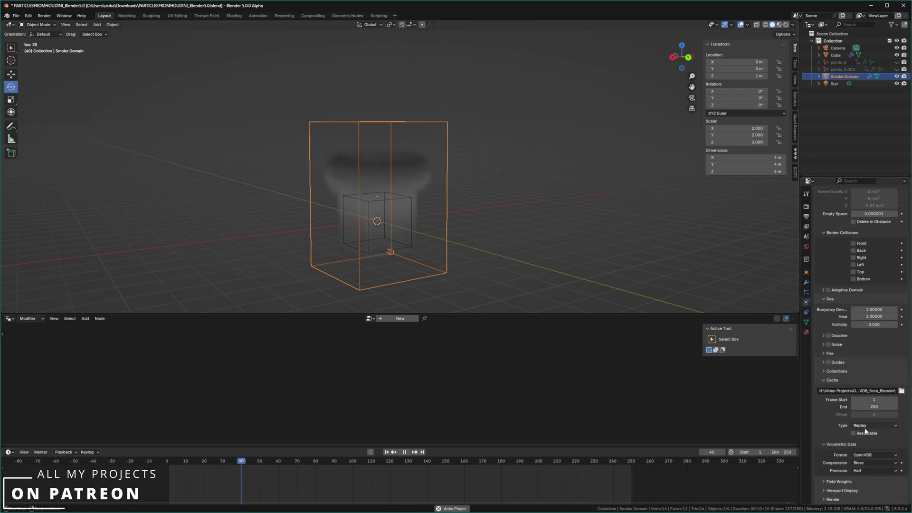
click(856, 426)
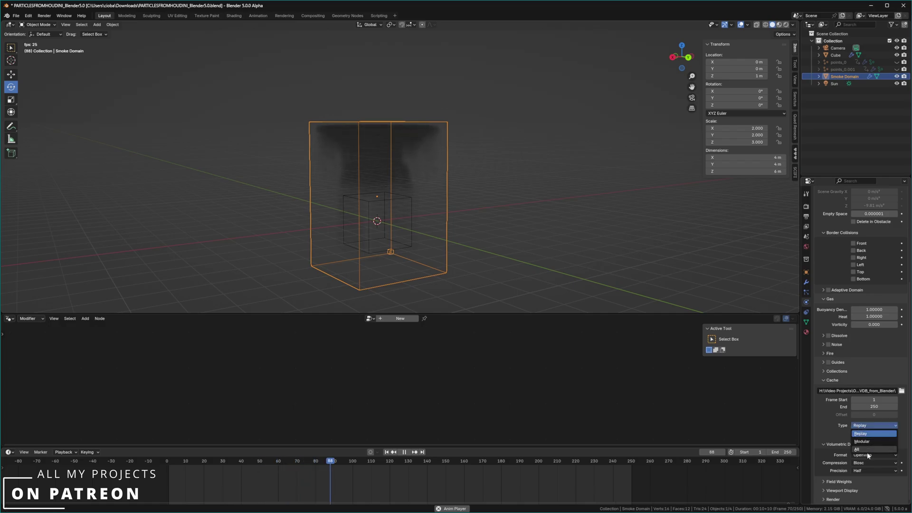
click(863, 447)
scroll(838, 431, down, 1)
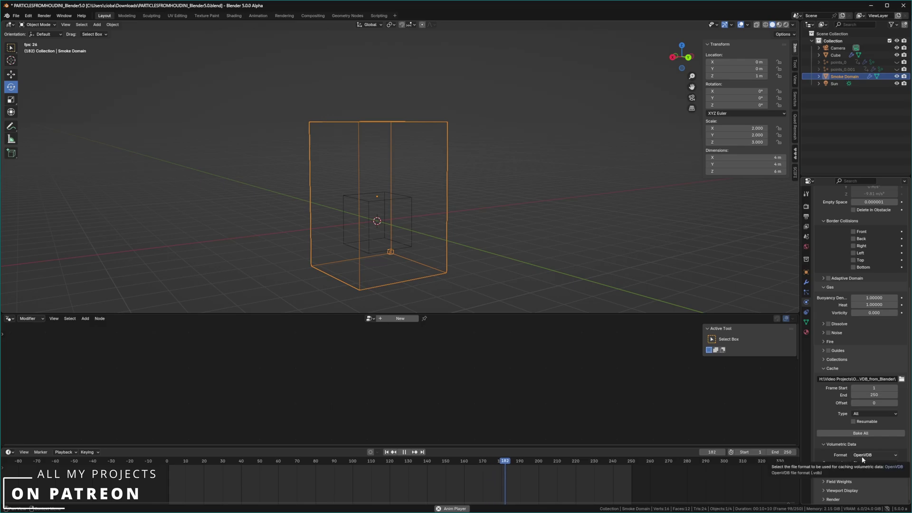
drag(911, 59, 515, 44)
click(845, 434)
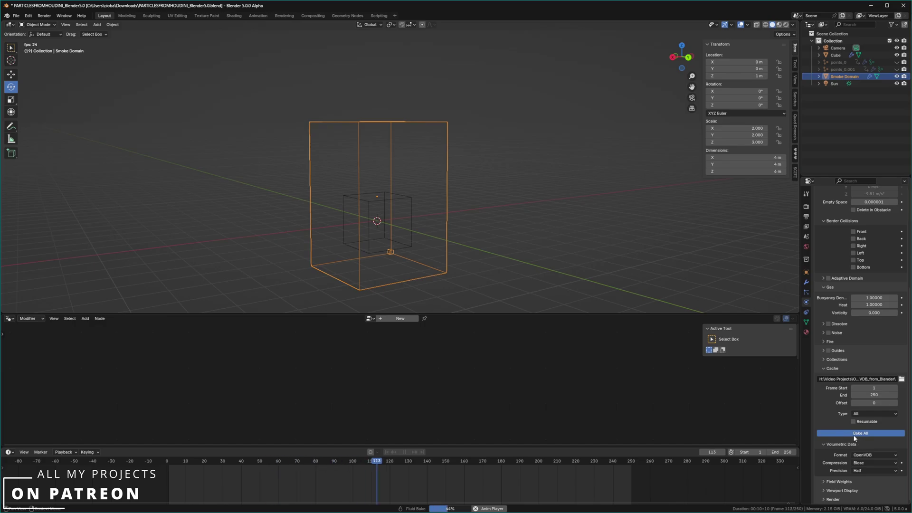
- Switch to File Explorer and inspect the baked files in the data folder of Blender_Export_VDB_from_Blender
key(alt+Tab)
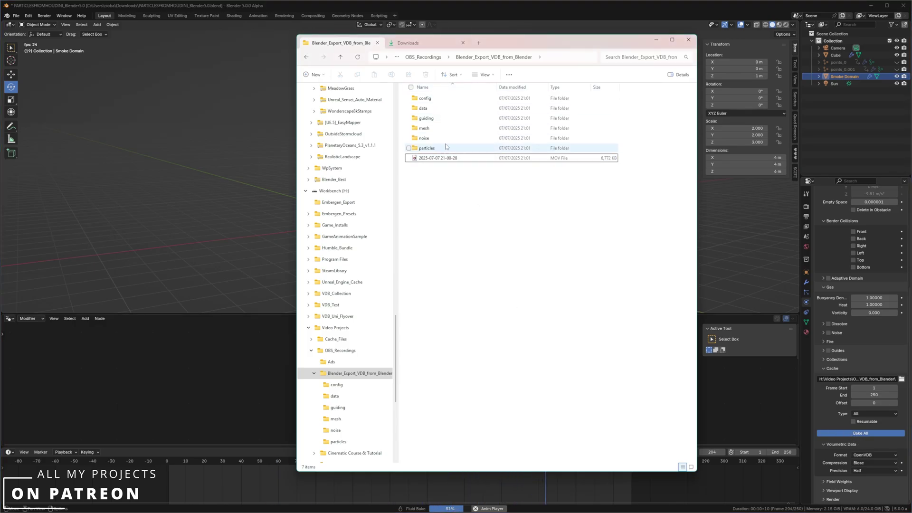
drag(396, 40, 362, 45)
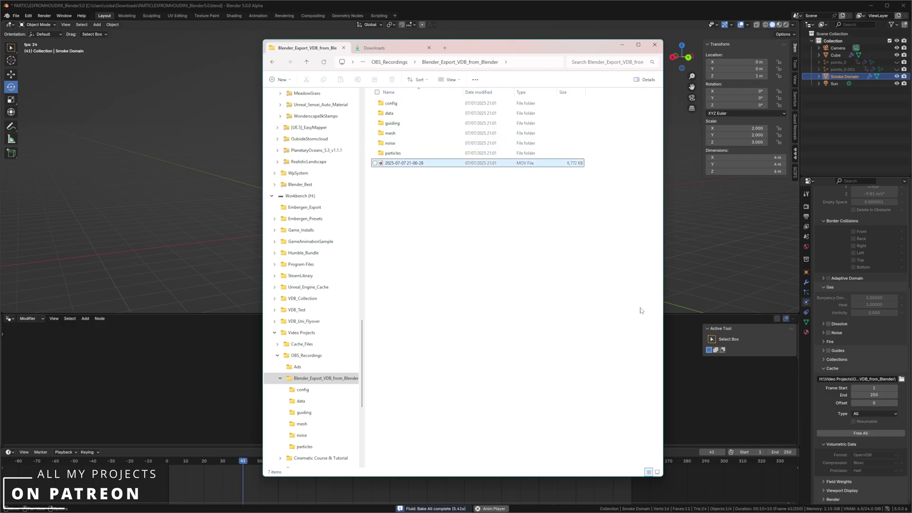
double_click(390, 115)
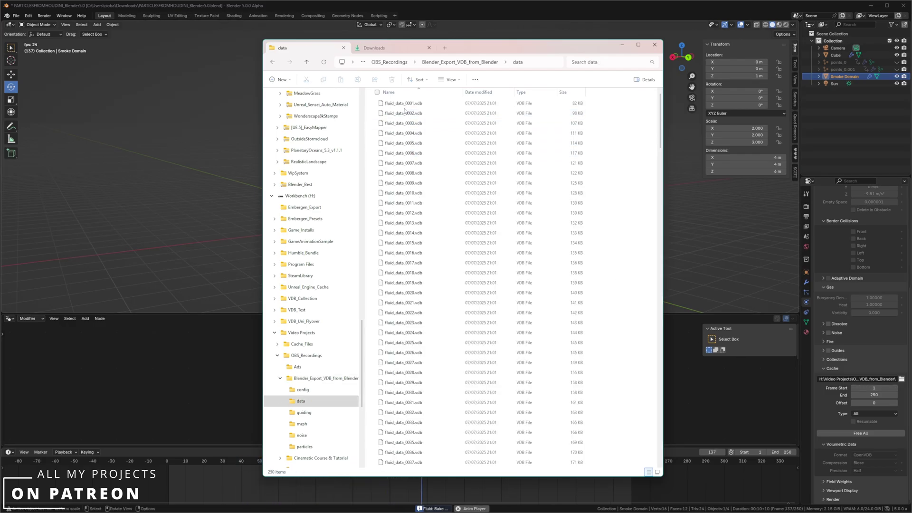
click(404, 174)
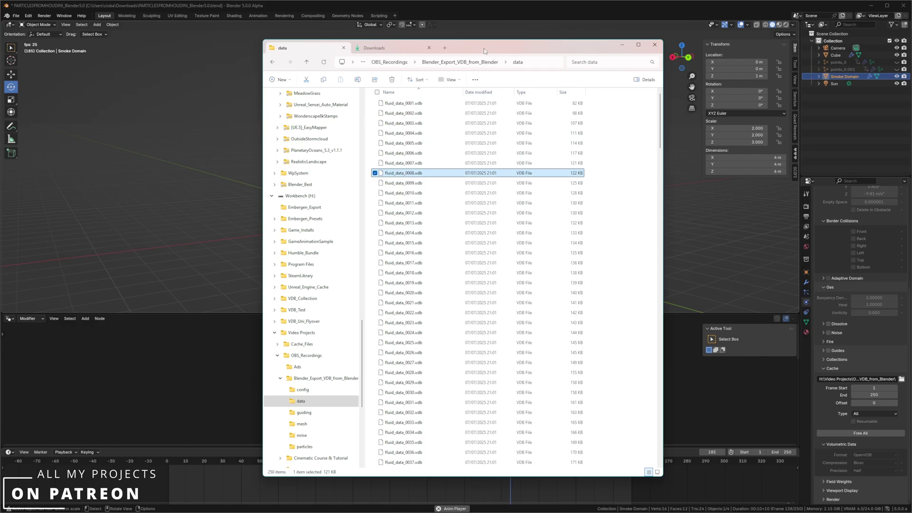
drag(484, 51, 911, 57)
- Review the smoke playback in Blender, and look further through the fluid_data VDB sequence in File Explorer
middle_drag(430, 205, 402, 202)
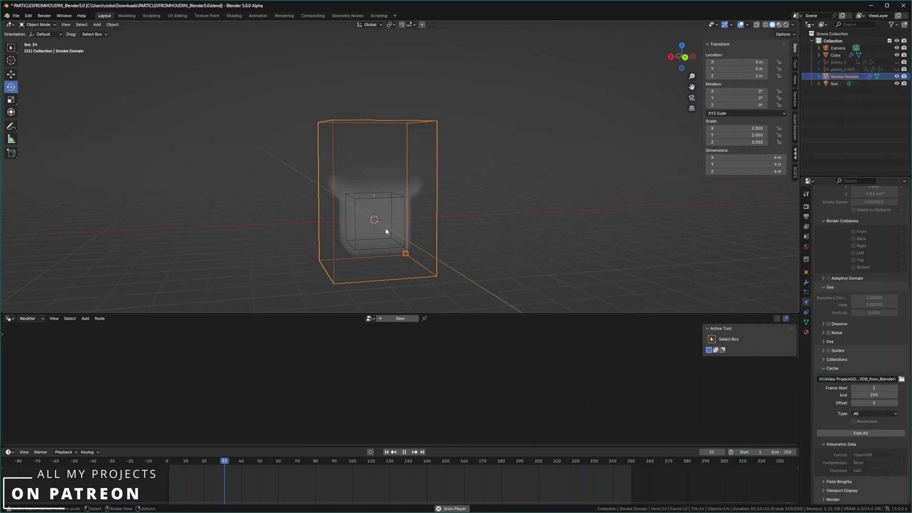
key(alt+Tab)
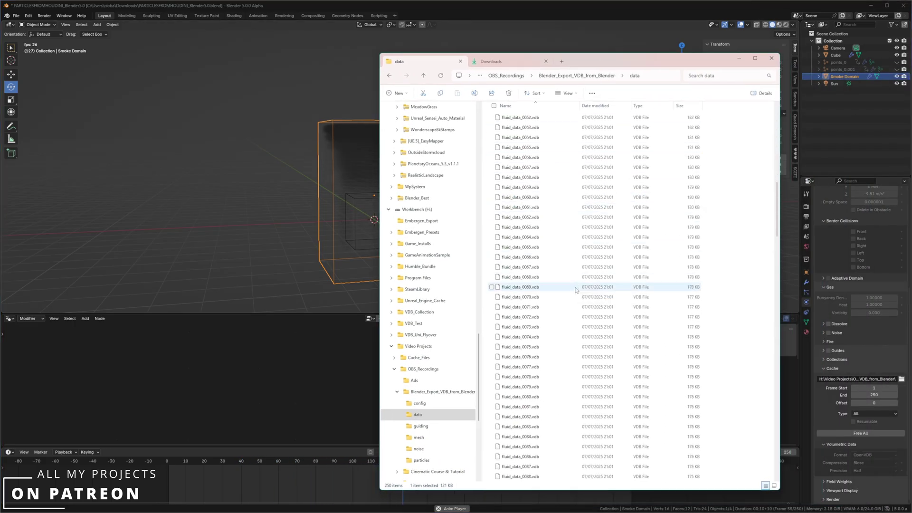
scroll(576, 286, down, 10)
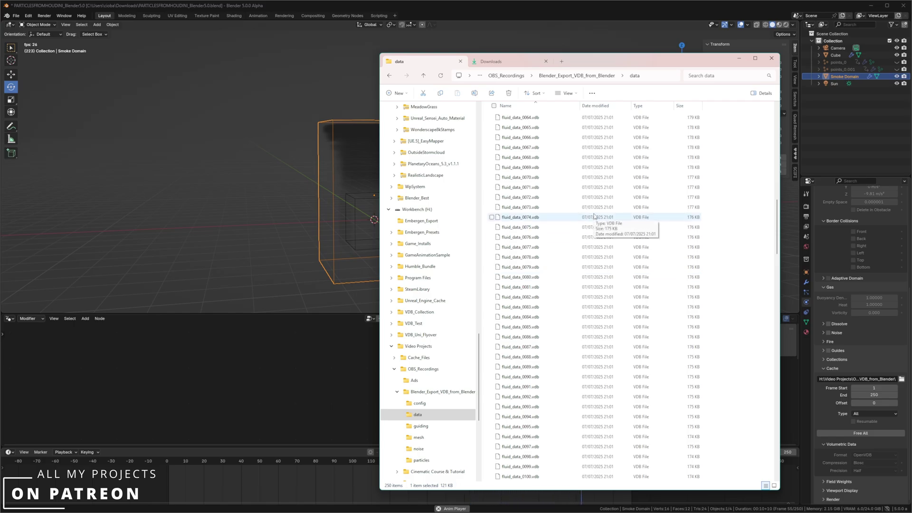
drag(599, 65, 911, 1)
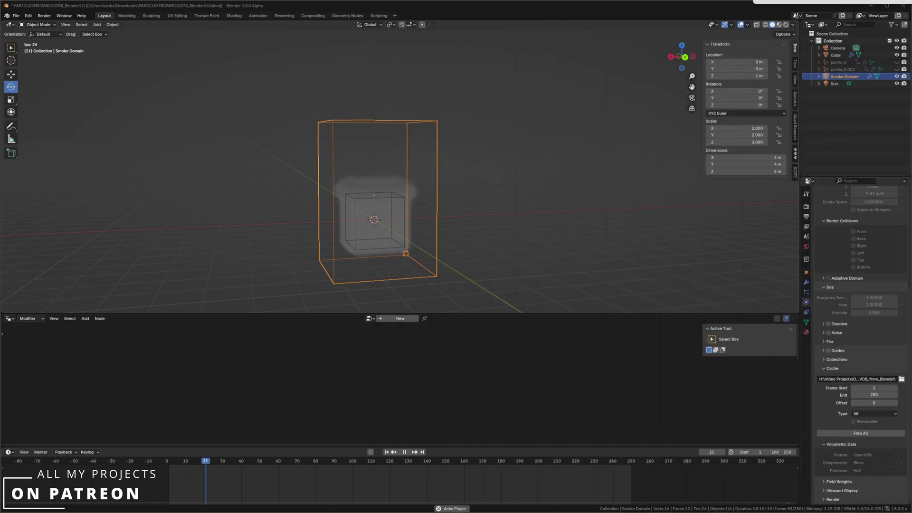
- Review the baked smoke animation from several angles and stop playback at frame 18
middle_drag(545, 188, 516, 199)
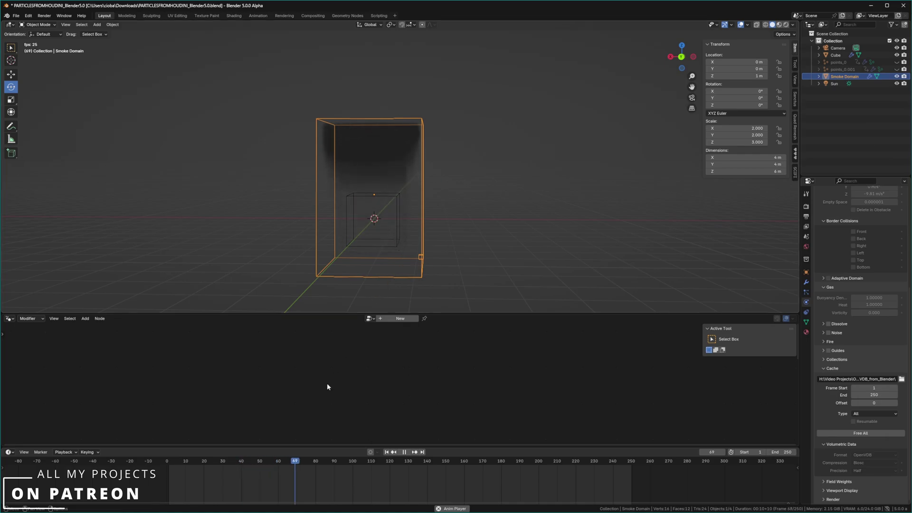
middle_drag(398, 274, 423, 252)
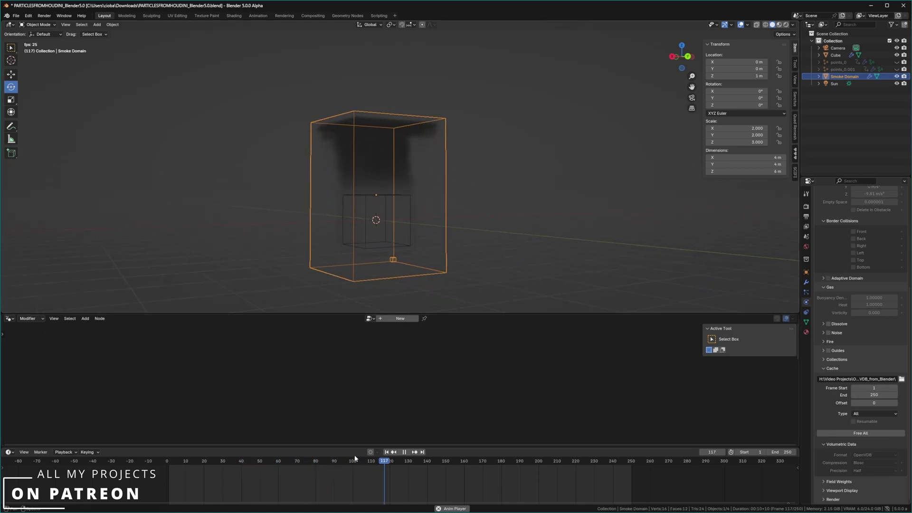
key(space)
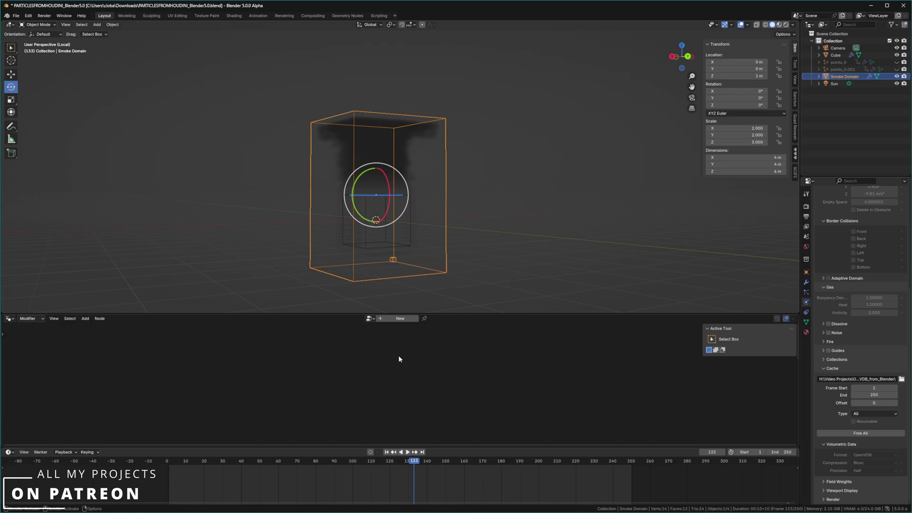
key(space)
drag(396, 461, 201, 483)
key(space)
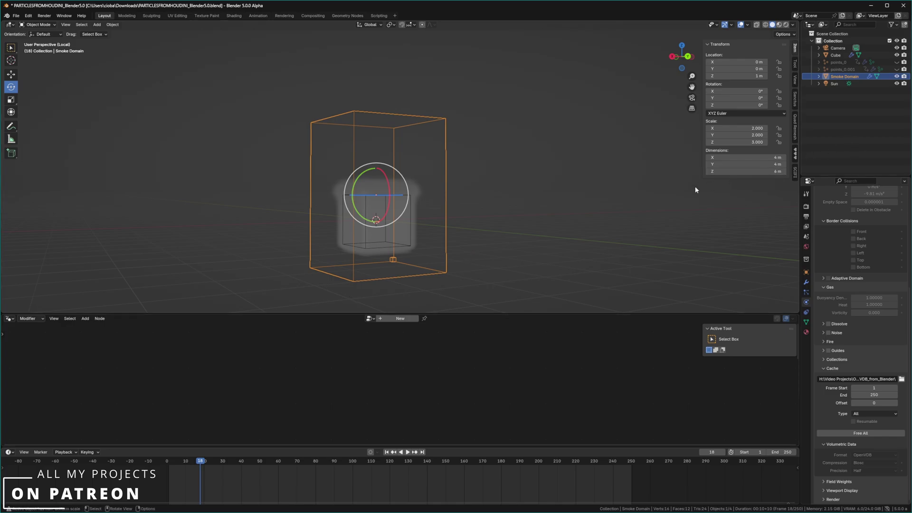
middle_drag(532, 181, 521, 185)
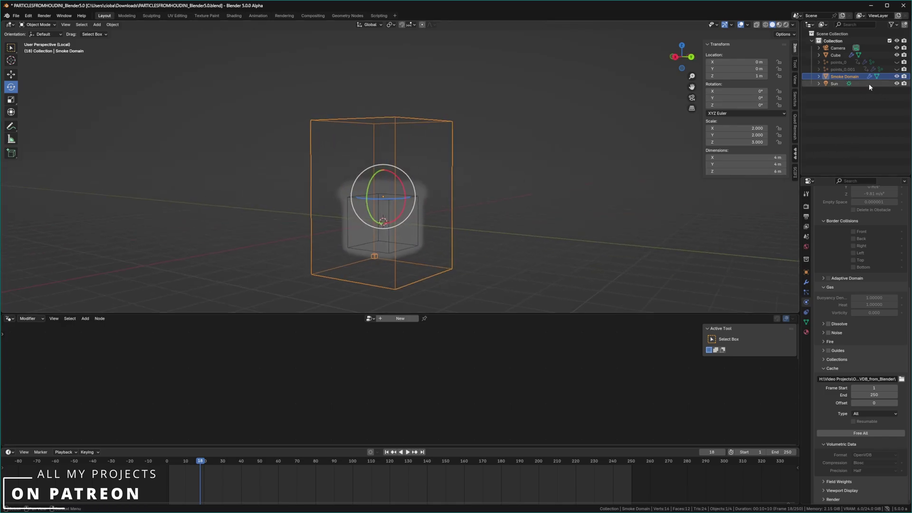
- Show points_0.001 instead of the smoke domain and cube, and view it through the camera with rendered shading
drag(897, 76, 897, 54)
click(841, 69)
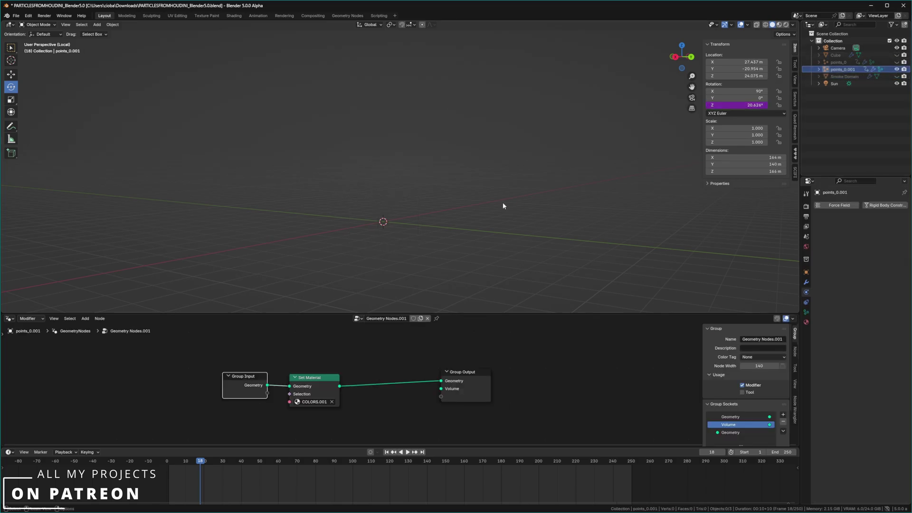
click(786, 25)
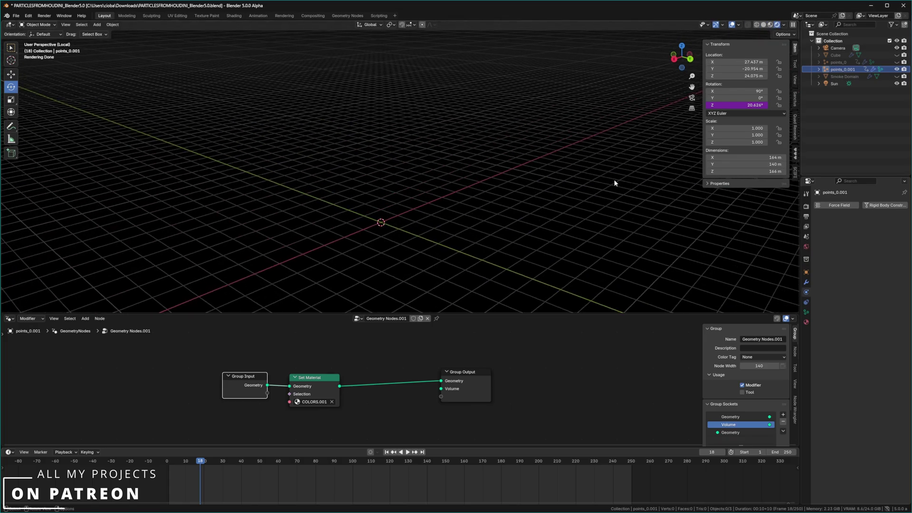
middle_drag(615, 147, 599, 150)
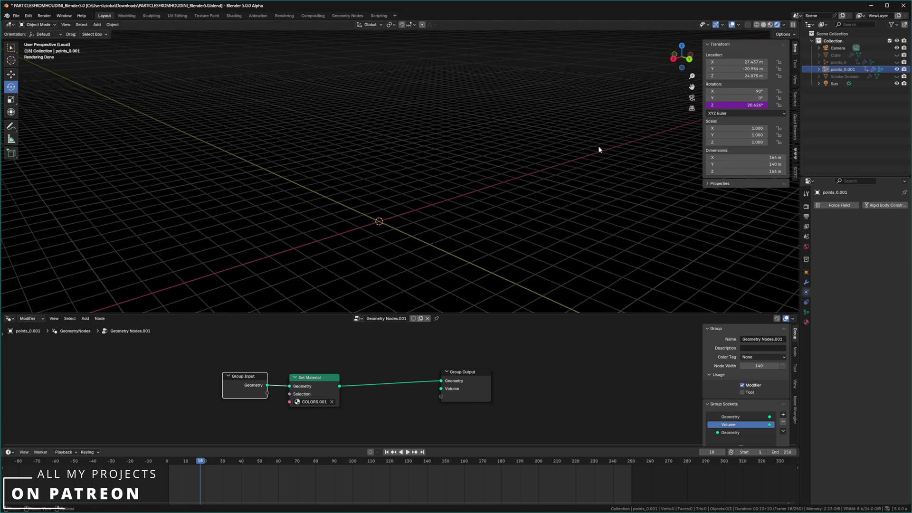
click(834, 70)
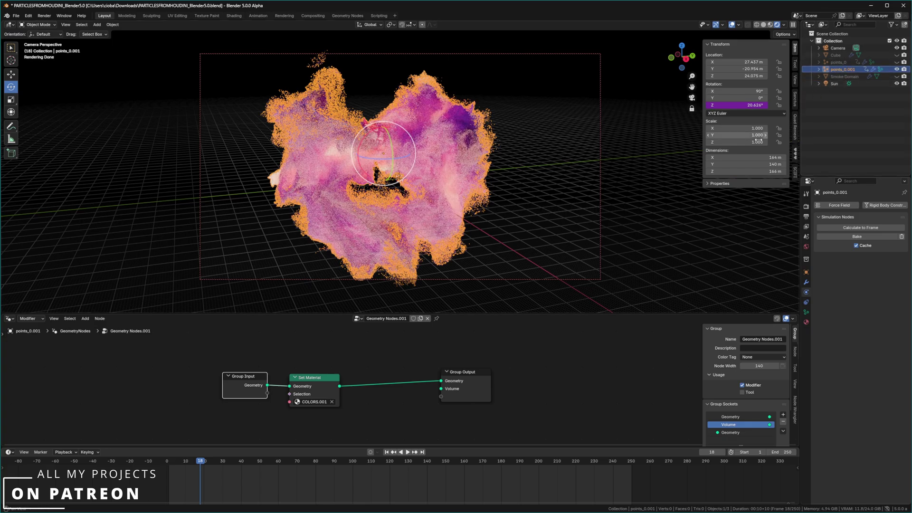
click(686, 238)
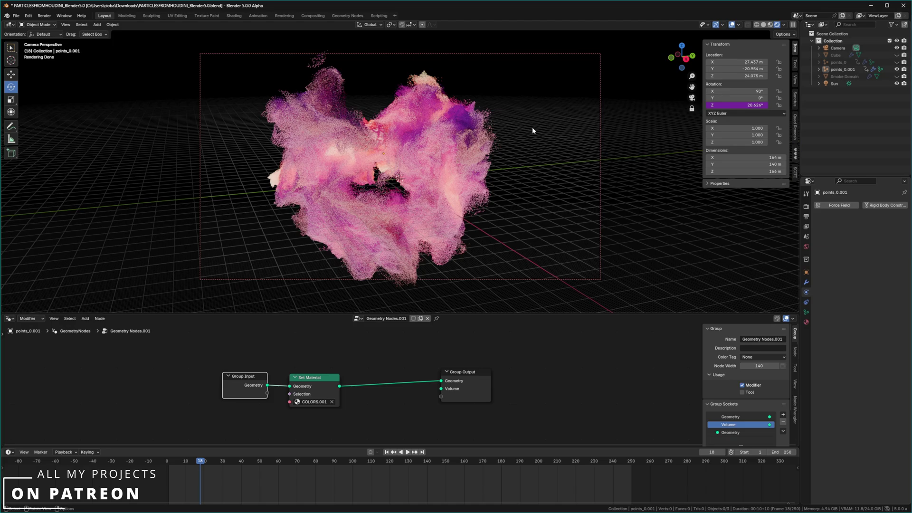
- Examine the rendered points_0.001 particle cloud from several angles alongside its Group Input, Set Material and Group Output nodes
middle_drag(532, 127, 371, 155)
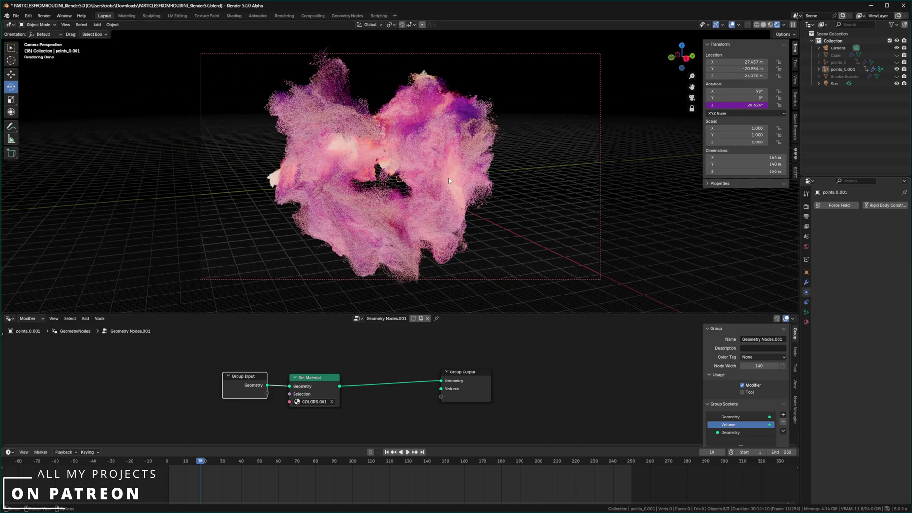
drag(240, 384, 239, 381)
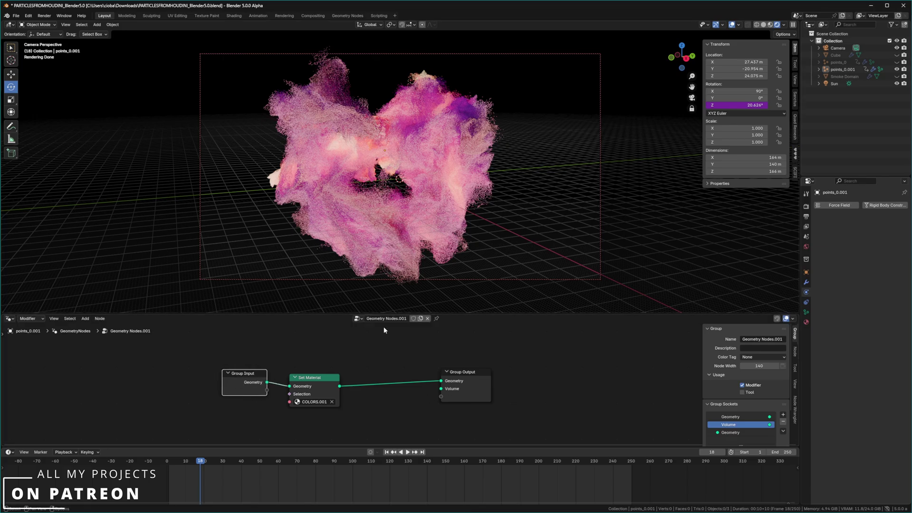
drag(319, 384, 325, 381)
middle_drag(402, 199, 366, 197)
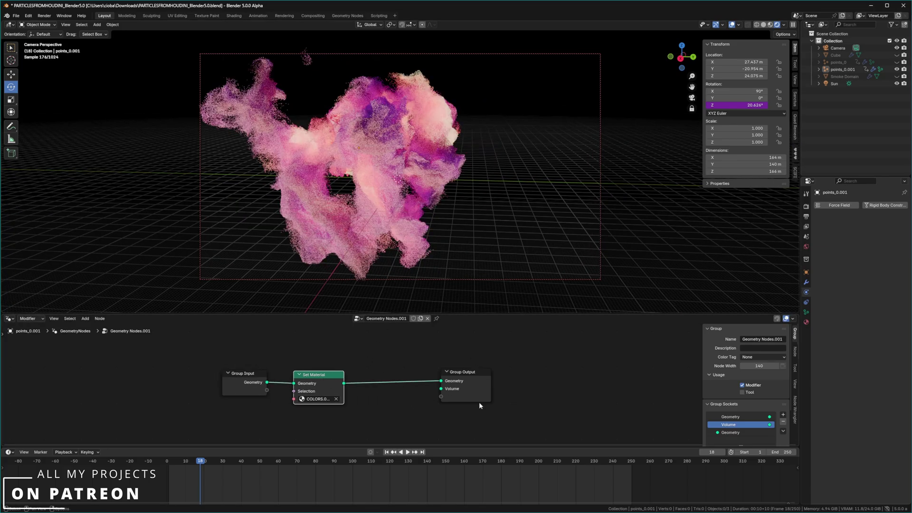
middle_drag(417, 216, 451, 218)
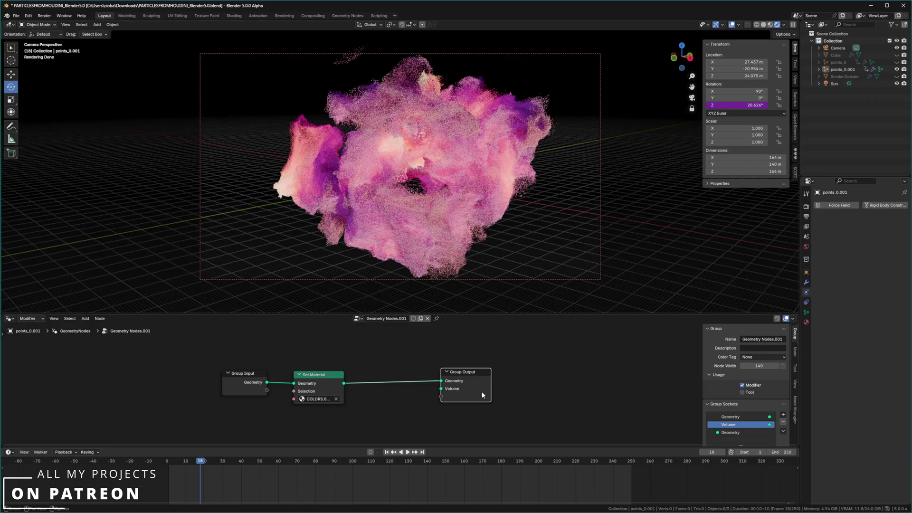
drag(481, 392, 475, 391)
middle_drag(470, 210, 426, 182)
scroll(432, 204, up, 3)
scroll(389, 201, down, 5)
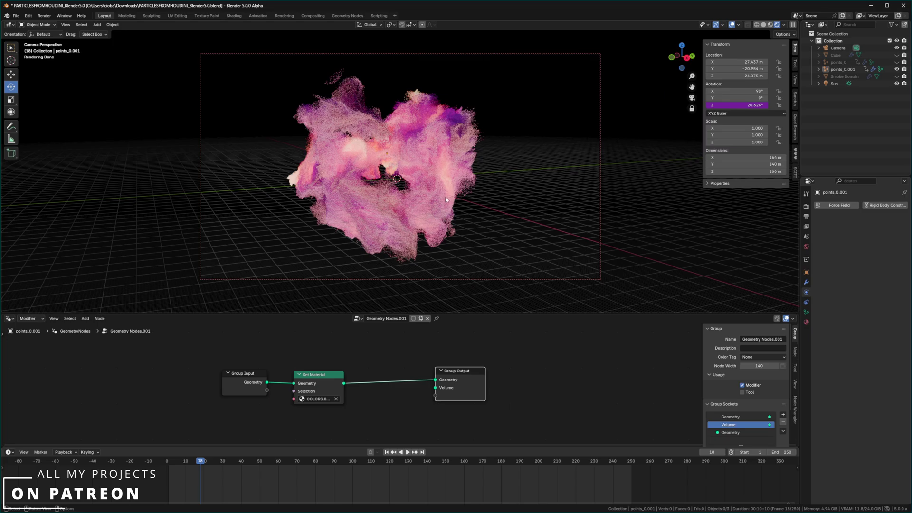
middle_drag(446, 200, 419, 196)
scroll(418, 196, up, 2)
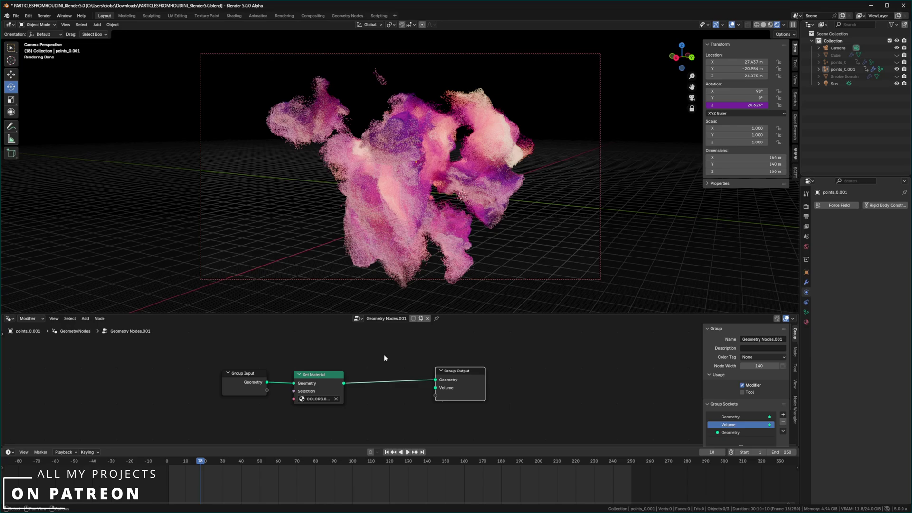
- Move the Set Material node slightly up and across, between Group Input and Group Output
scroll(395, 370, down, 1)
drag(327, 380, 351, 371)
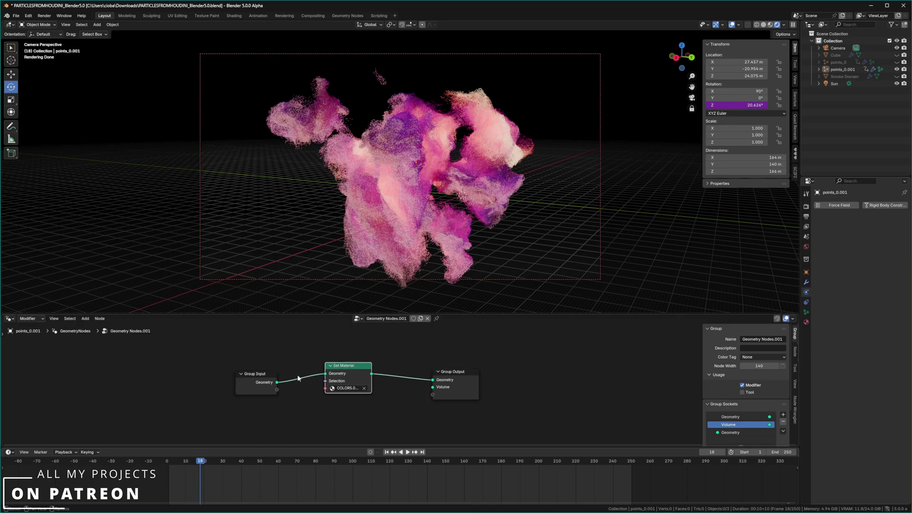
drag(275, 384, 313, 422)
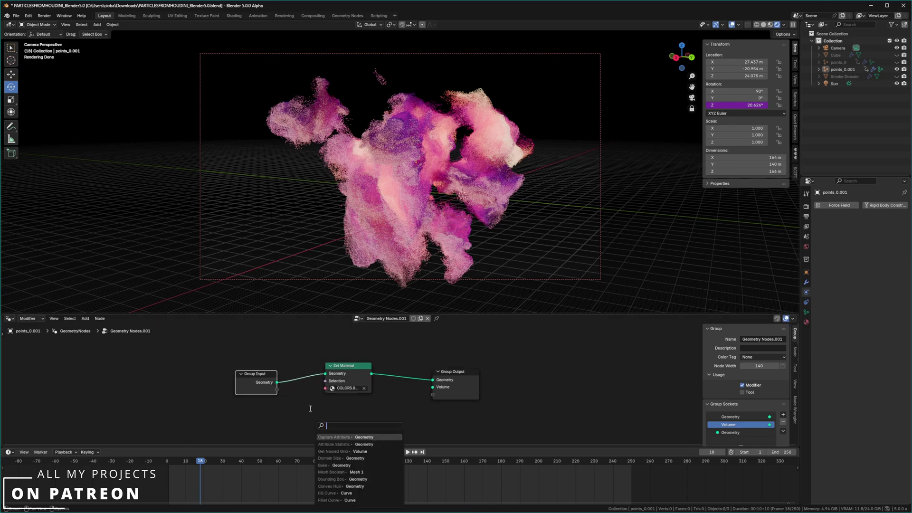
text(points to)
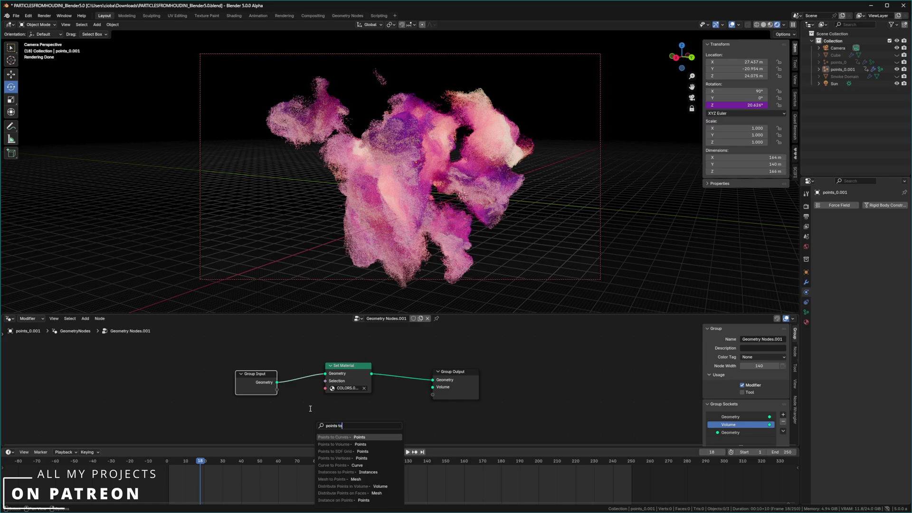
text( vol)
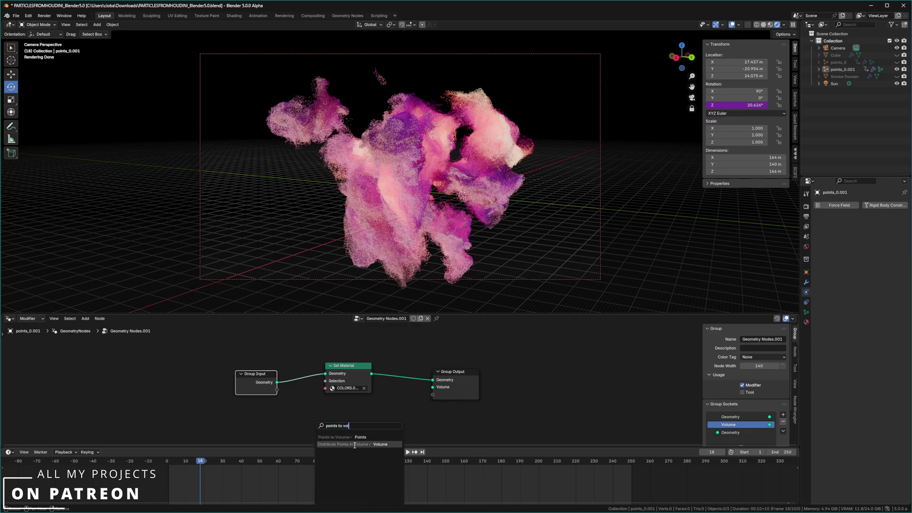
click(358, 445)
click(363, 426)
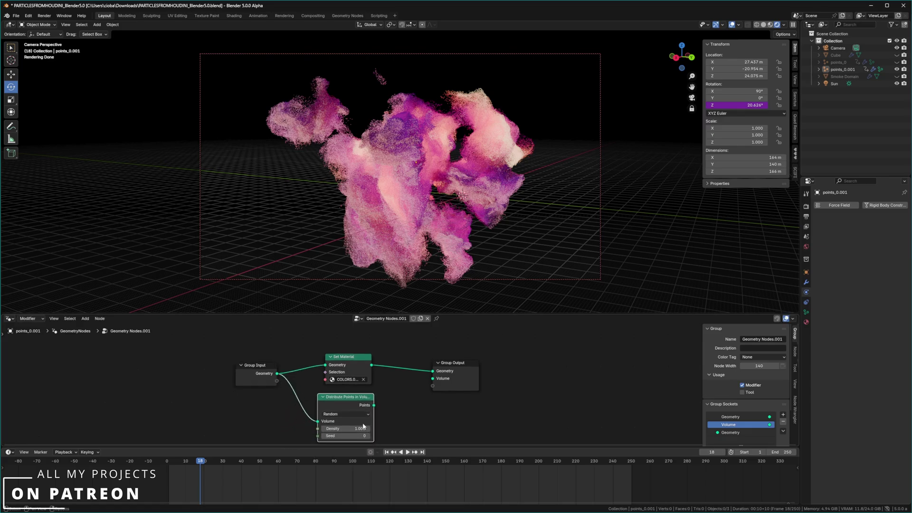
key(x)
- Add a Points to Volume node fed by the Group Input geometry and connect its Volume output to the Group Output's Geometry
drag(274, 374, 333, 394)
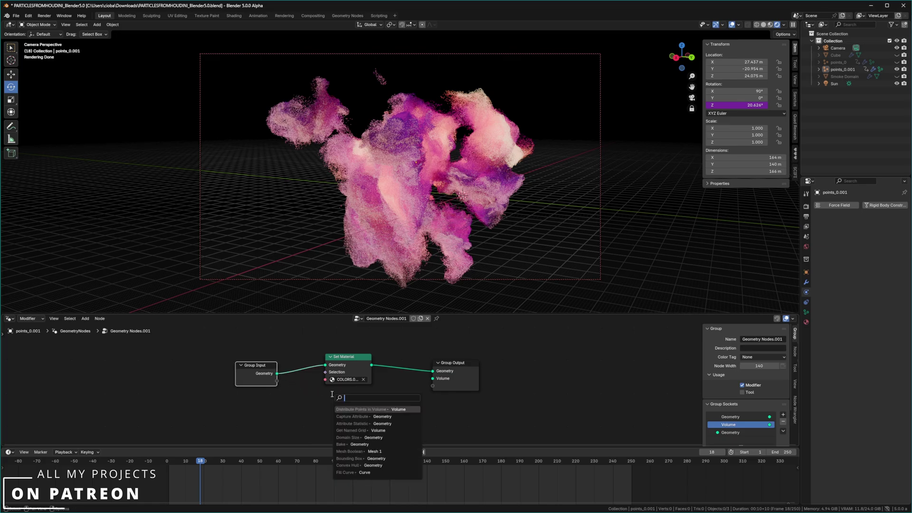
text(points to volu)
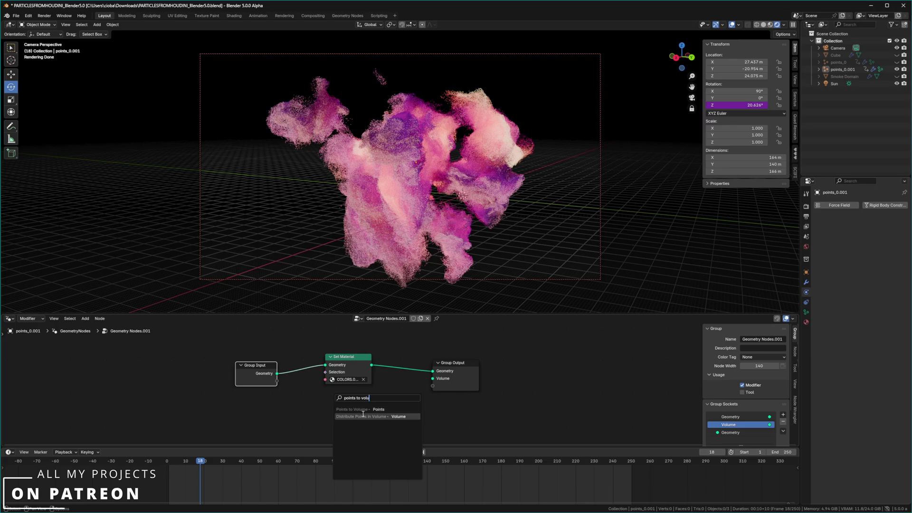
click(354, 410)
click(387, 410)
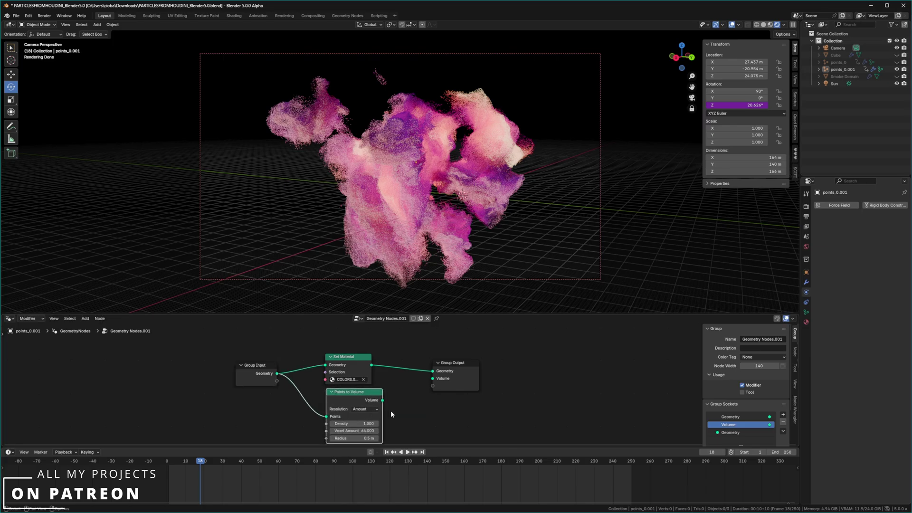
middle_drag(391, 411, 362, 395)
drag(361, 382, 399, 358)
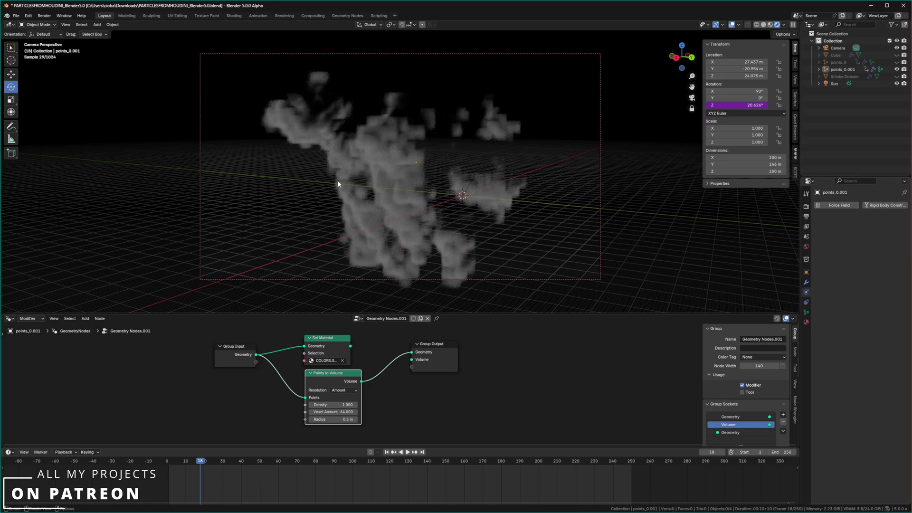
- Bring the existing Points to Volume node with voxel amount 1024 and its Bake node closer, below the newly added Points to Volume node
middle_drag(438, 143, 415, 188)
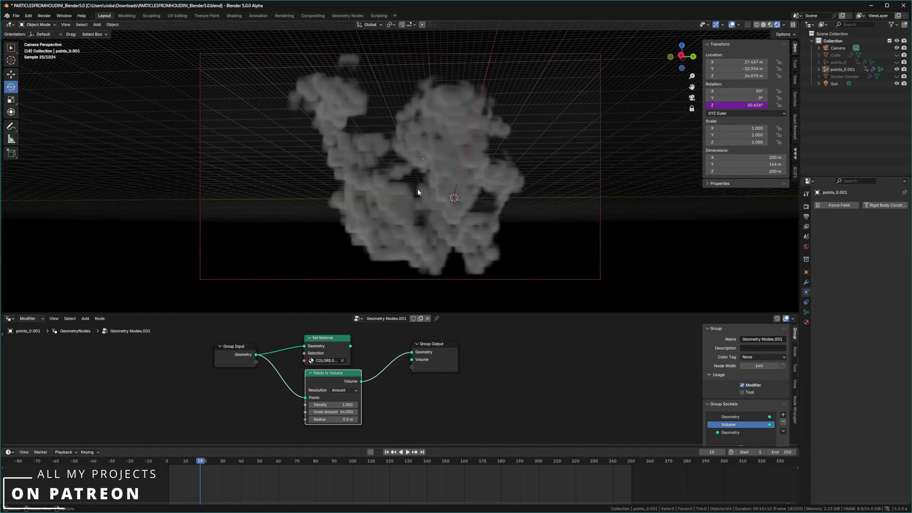
middle_drag(367, 220, 420, 167)
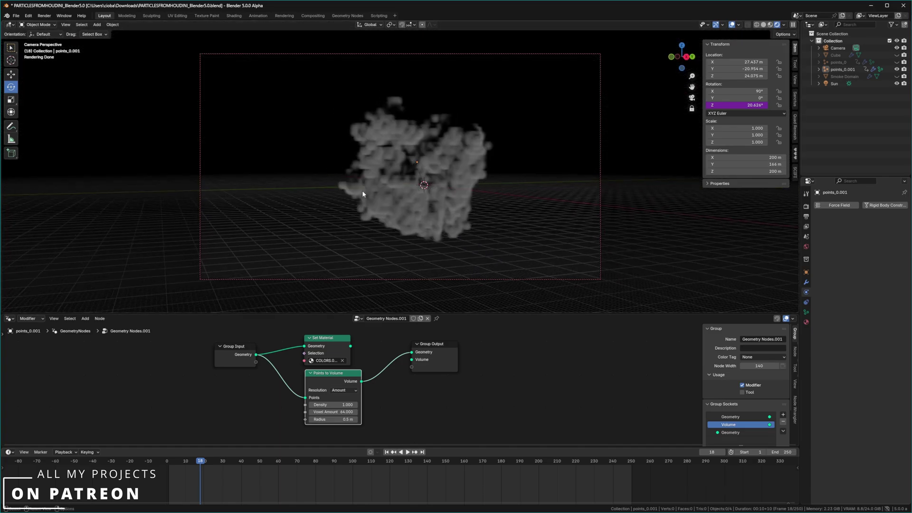
scroll(377, 407, down, 3)
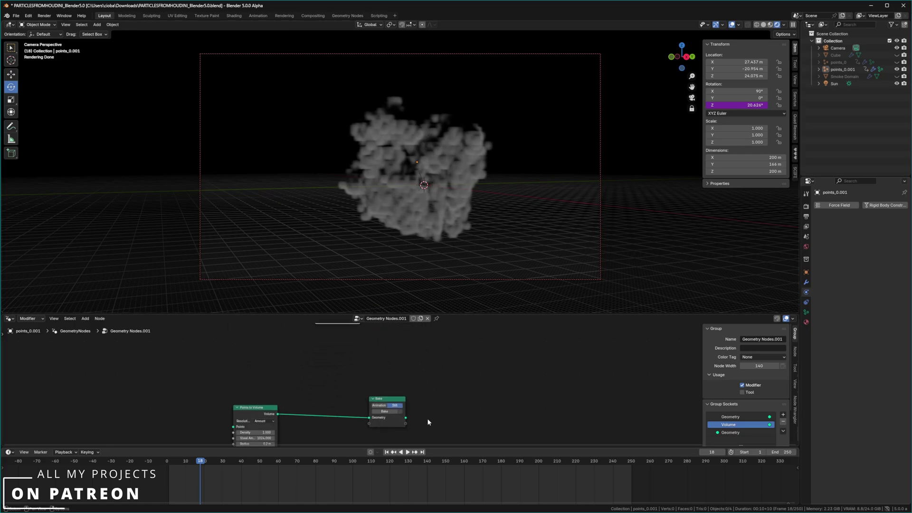
drag(431, 430, 235, 401)
drag(383, 401, 472, 398)
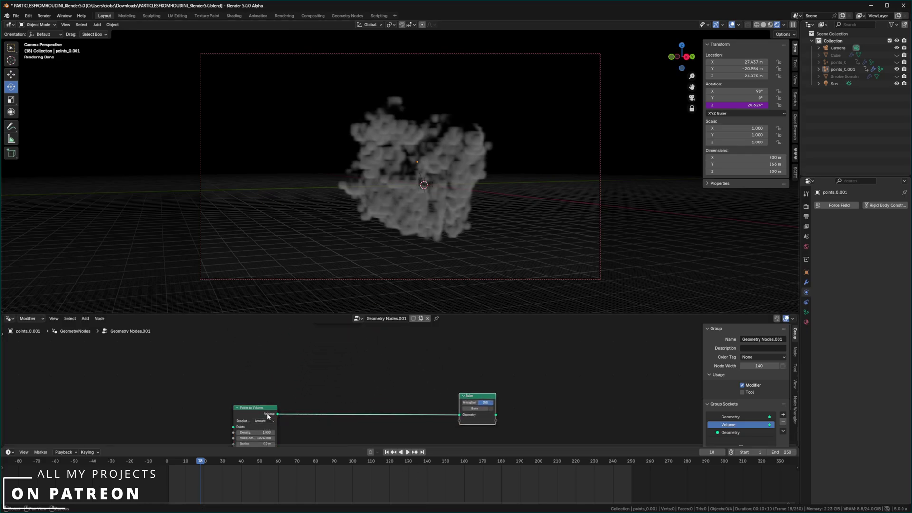
drag(268, 417, 373, 366)
middle_drag(373, 366, 402, 409)
drag(402, 409, 382, 381)
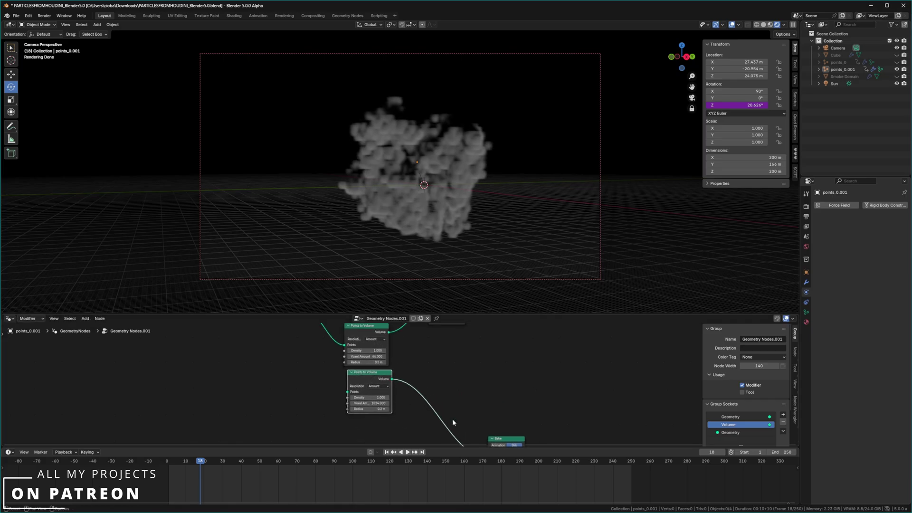
drag(504, 440, 471, 370)
middle_drag(423, 360, 446, 391)
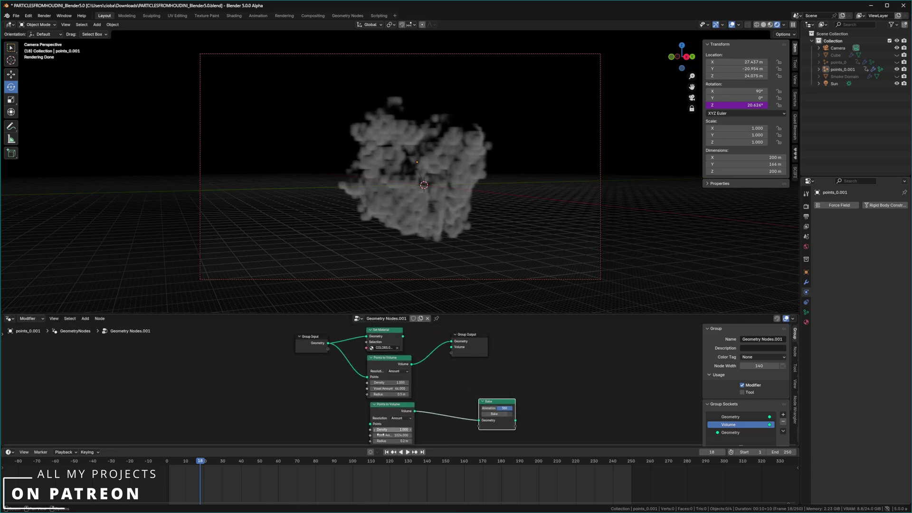
- Feed the Group Input geometry into the lower Points to Volume node's Points, and connect its Volume to the Group Output's Geometry
drag(329, 343, 372, 429)
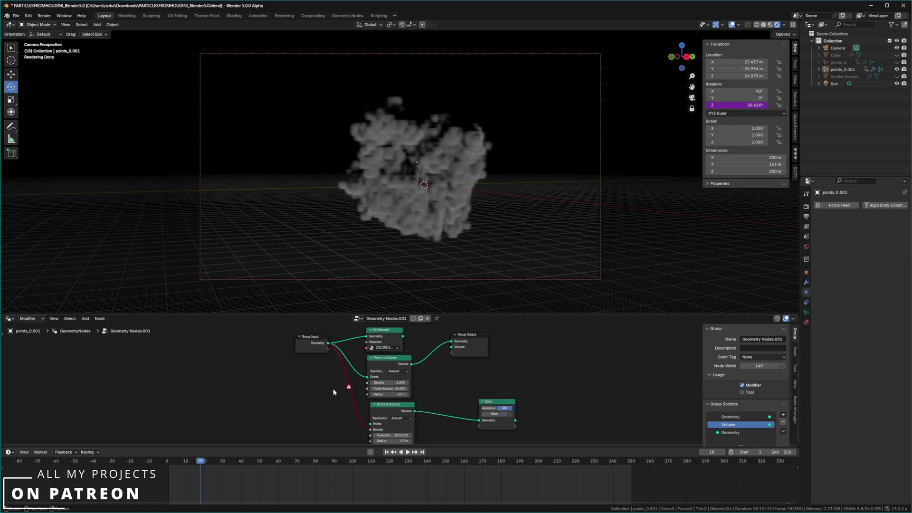
drag(329, 343, 377, 423)
scroll(383, 421, up, 4)
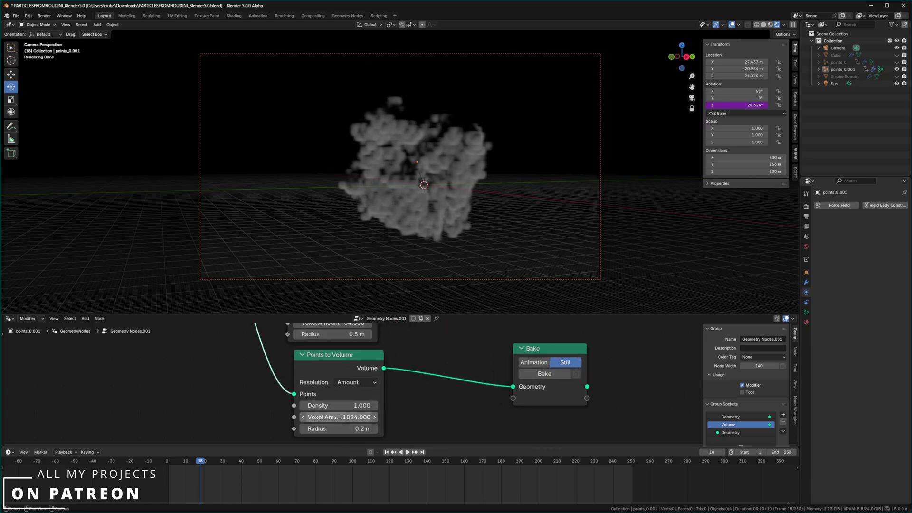
scroll(357, 422, down, 1)
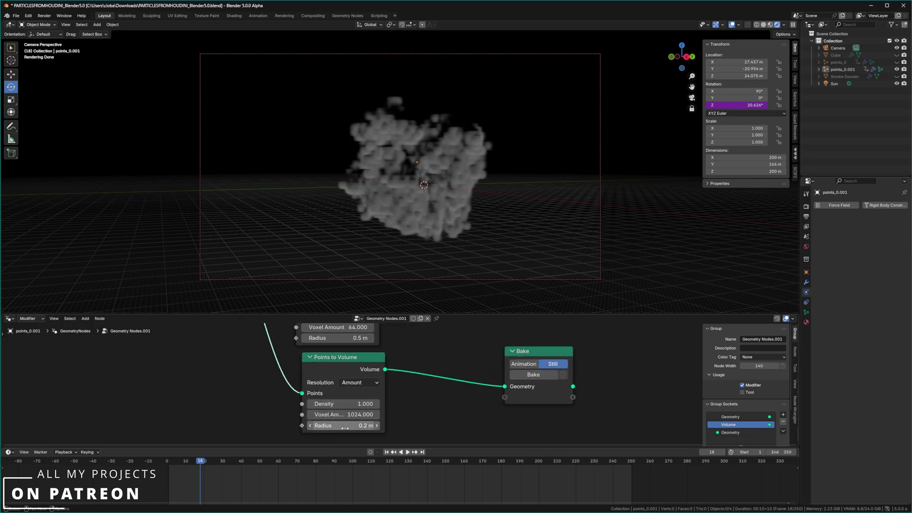
scroll(373, 389, down, 2)
middle_drag(416, 402, 400, 433)
drag(400, 434, 473, 334)
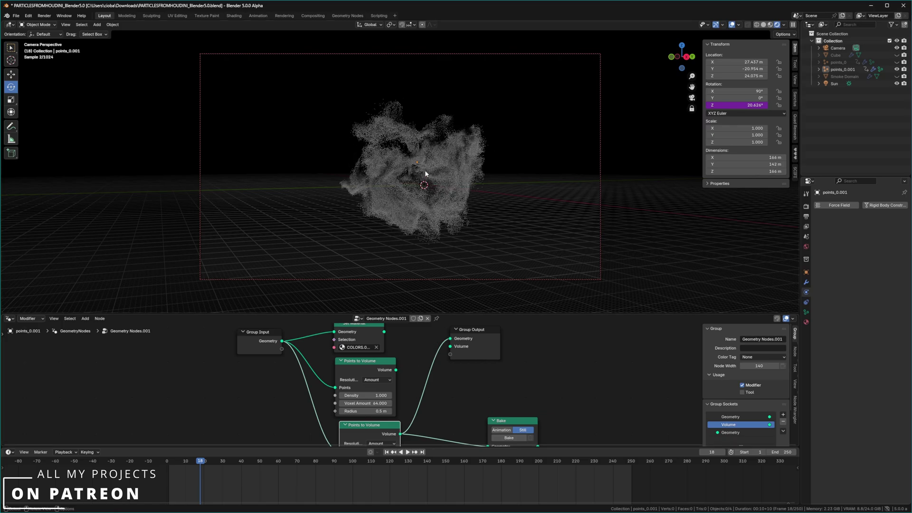
- Move the Set Material and first Points to Volume nodes up, and tidy the lower Points to Volume node beneath them
scroll(369, 184, up, 2)
middle_drag(364, 178, 389, 175)
scroll(432, 169, up, 2)
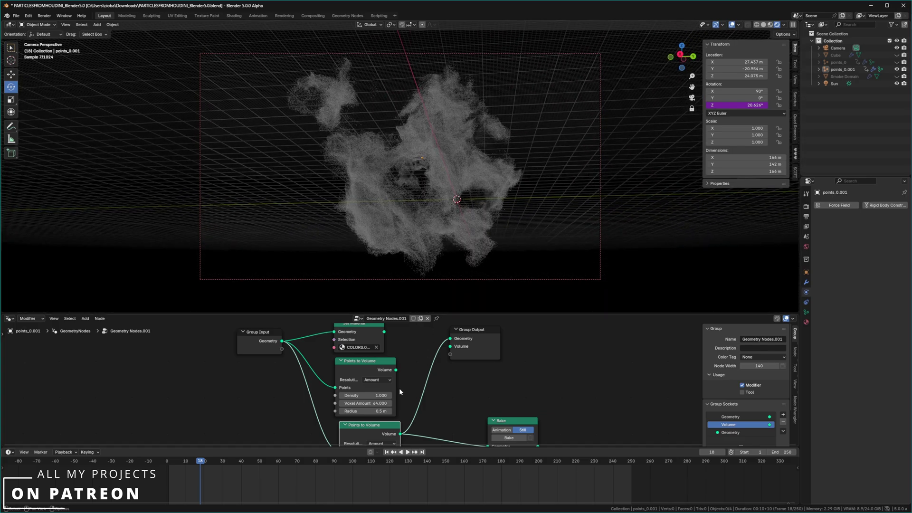
scroll(401, 391, down, 1)
drag(403, 348, 369, 390)
middle_drag(363, 369, 379, 391)
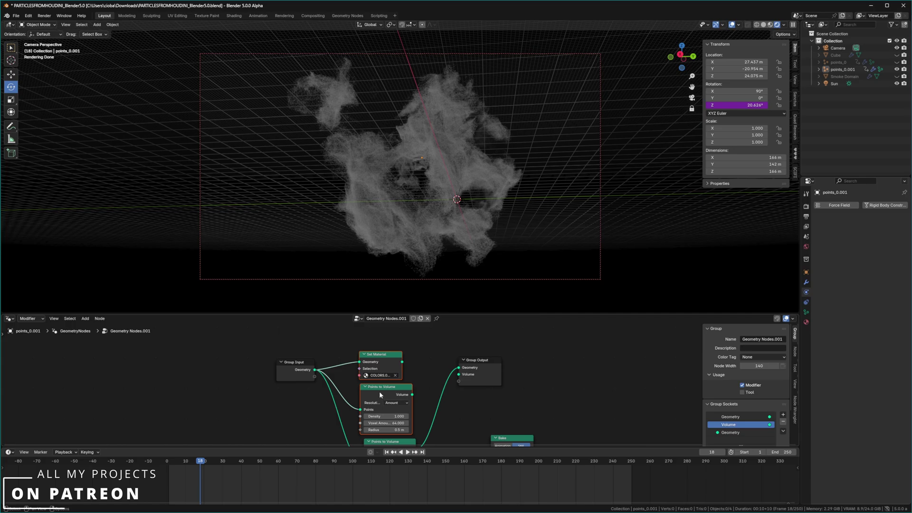
drag(379, 391, 383, 332)
middle_drag(401, 393, 379, 341)
drag(374, 389, 383, 339)
middle_drag(383, 338, 394, 395)
drag(375, 417, 371, 400)
- Place the Bake node directly beneath Group Output, beside the connected Points to Volume node, and leave it selected
middle_drag(440, 378, 465, 369)
drag(510, 412, 477, 370)
middle_drag(470, 365, 478, 398)
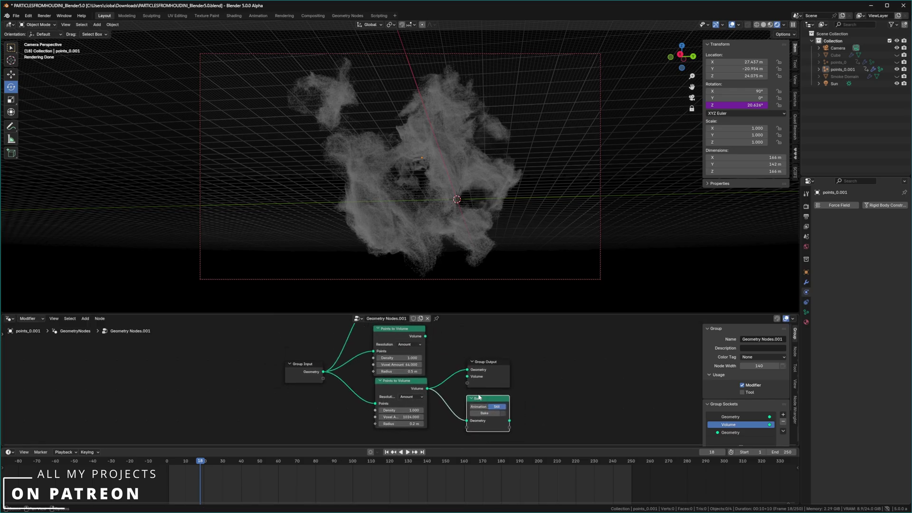
scroll(459, 375, down, 1)
click(409, 334)
click(464, 397)
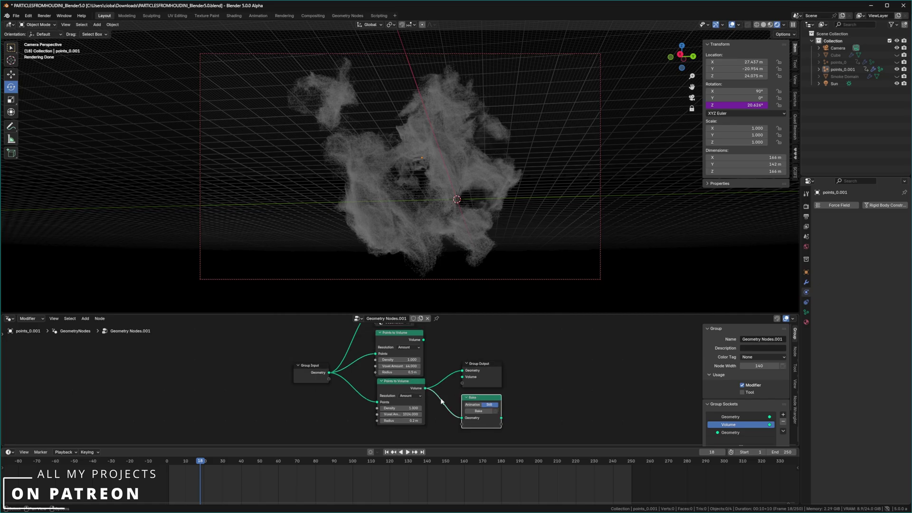
key(shift+a)
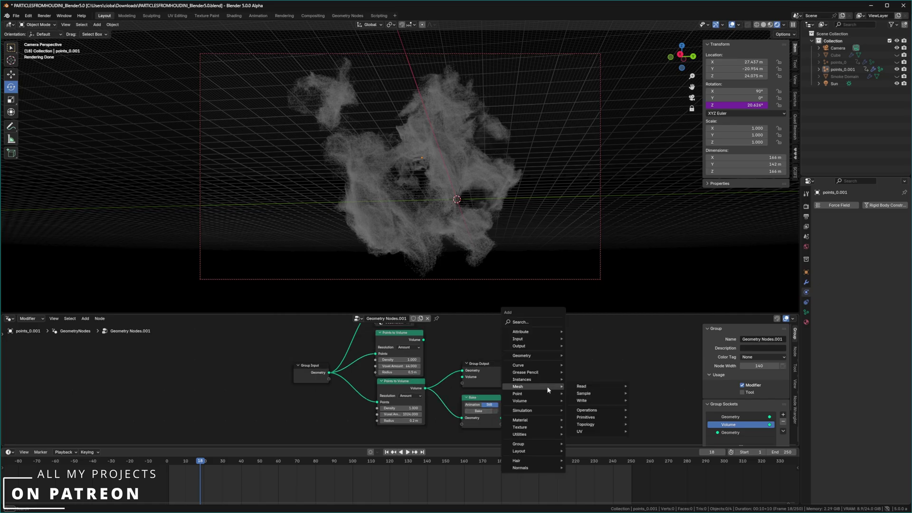
click(552, 320)
text(bake)
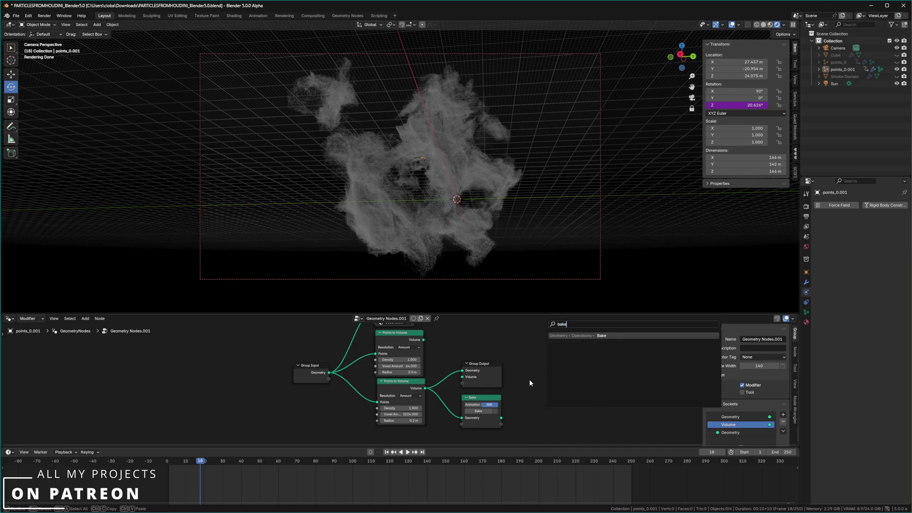
key(Return)
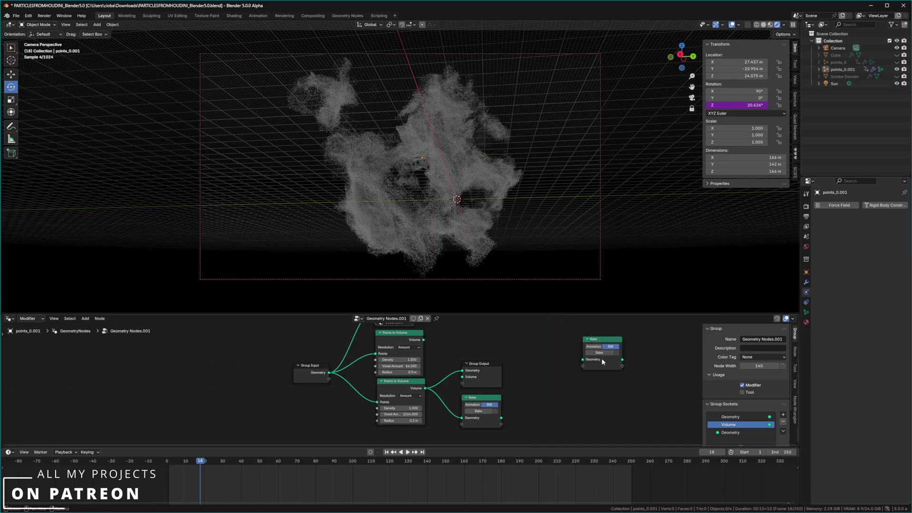
key(Escape)
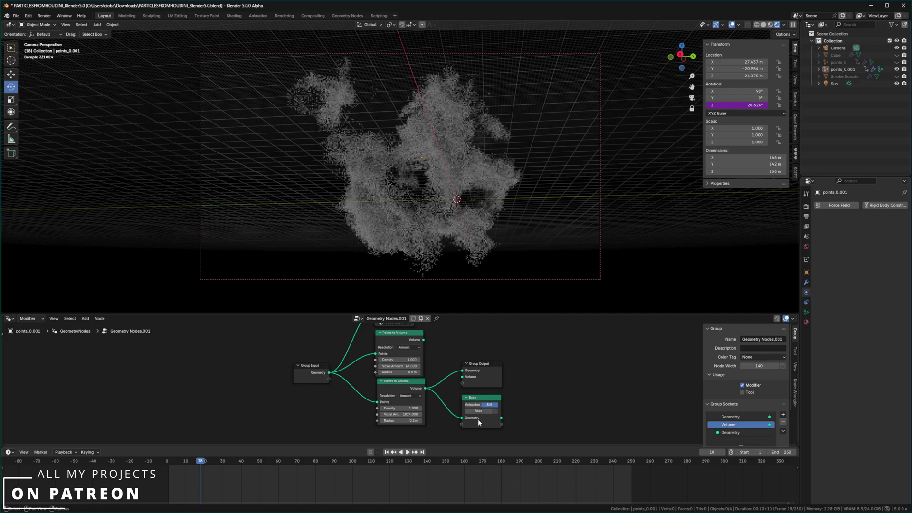
- Switch the Bake node to Animation and back to Still, and select the node
scroll(478, 419, up, 1)
click(485, 408)
click(505, 409)
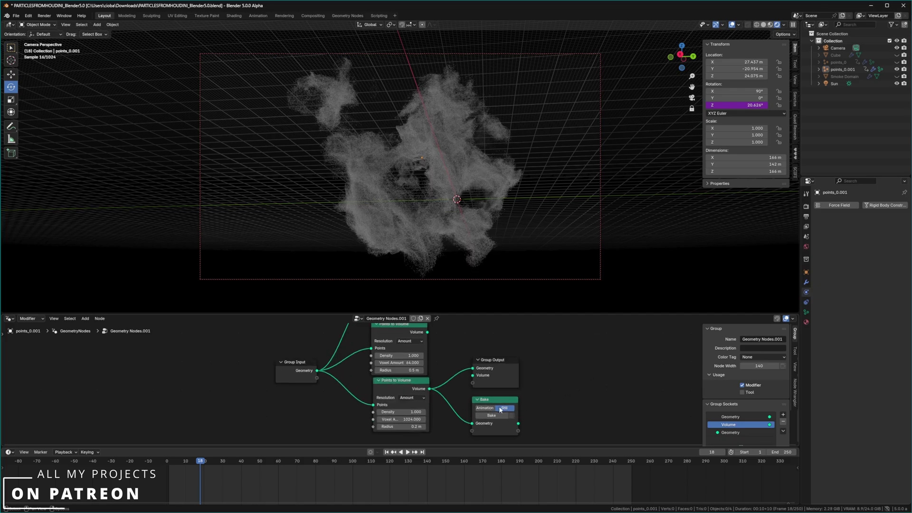
middle_drag(460, 159, 468, 177)
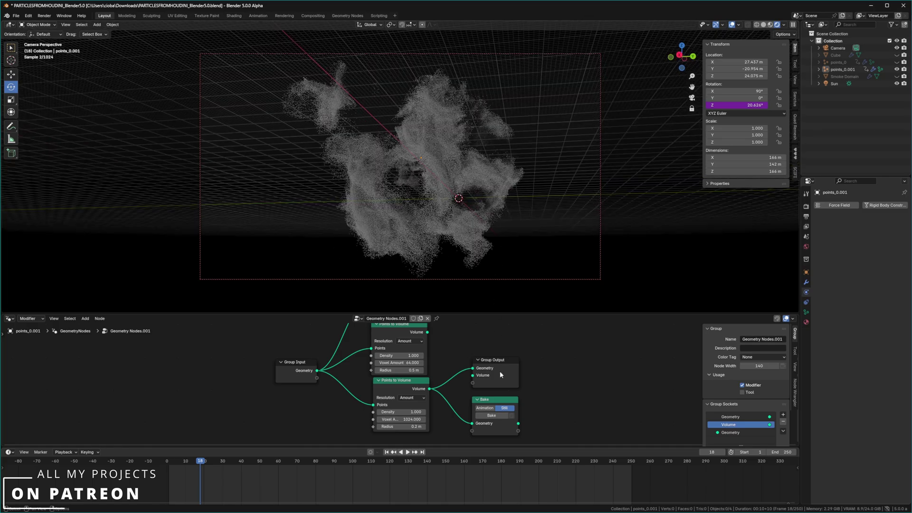
click(488, 415)
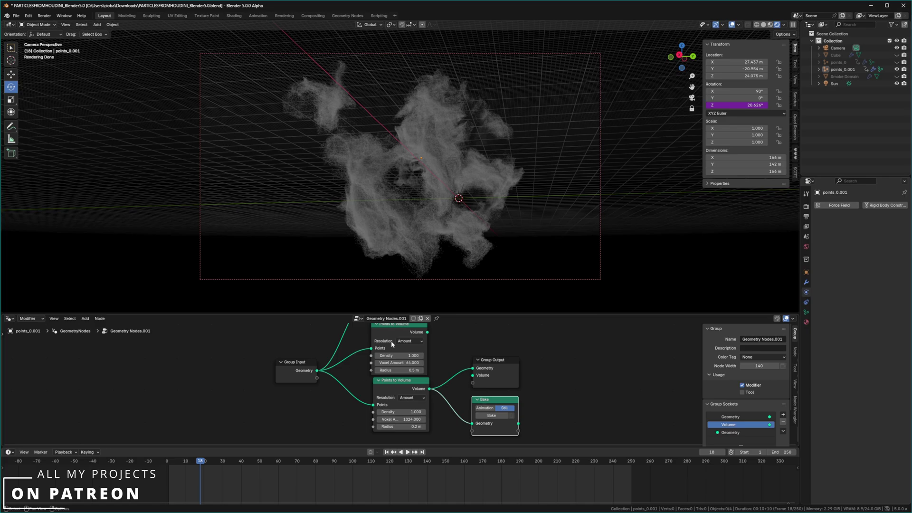
- Show the modifier properties of points_0.001 with the geometry nodes bake target and bake path settings
click(806, 311)
click(806, 303)
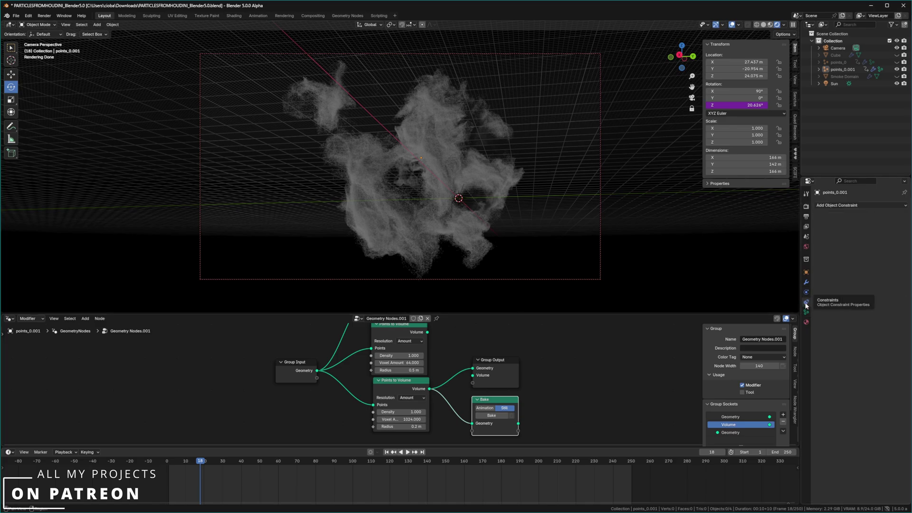
click(806, 293)
click(806, 283)
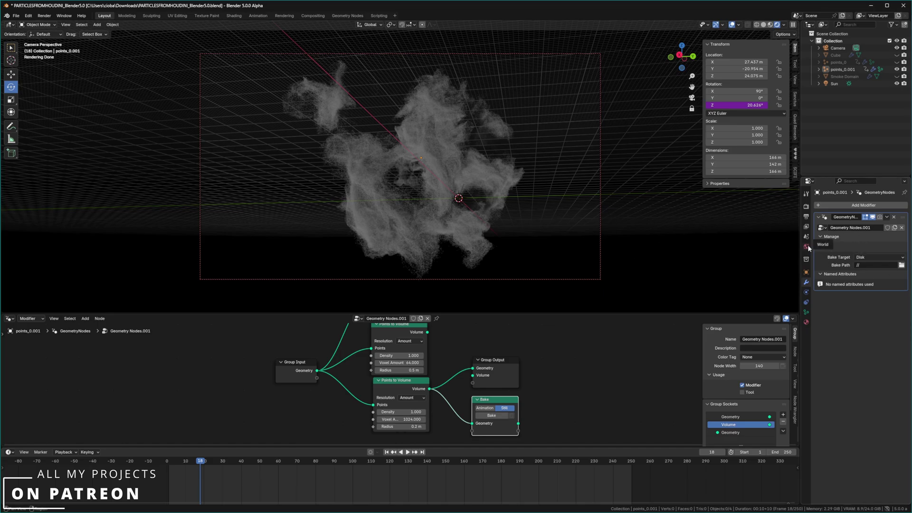
middle_drag(554, 204, 520, 199)
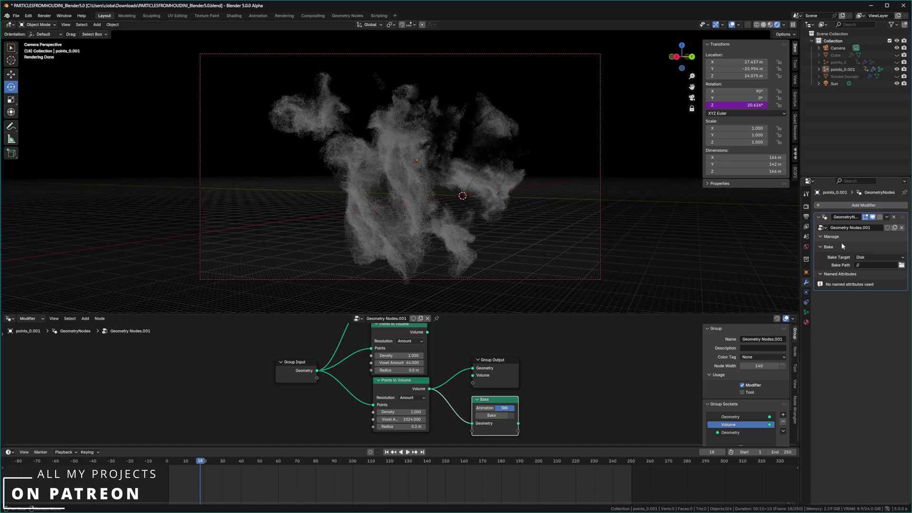
- Switch the modifier's bake target to Packed and back to Disk
click(877, 258)
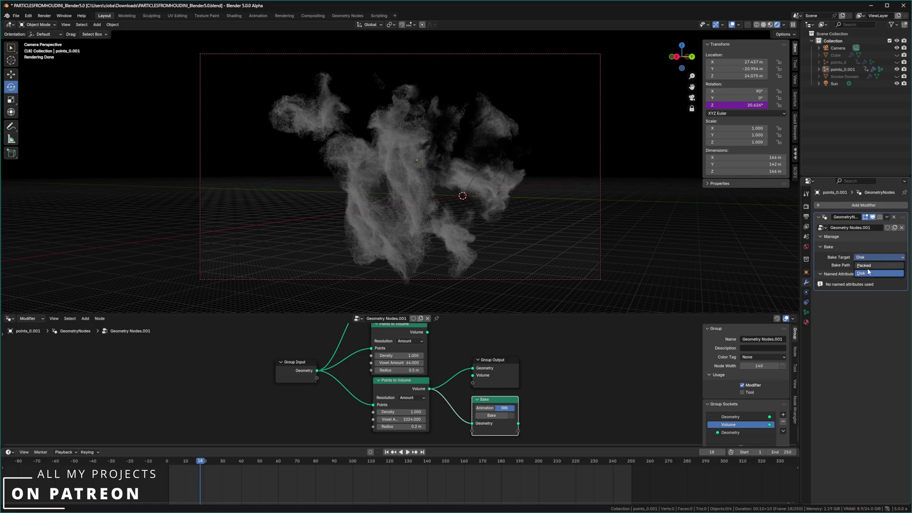
click(870, 265)
click(866, 257)
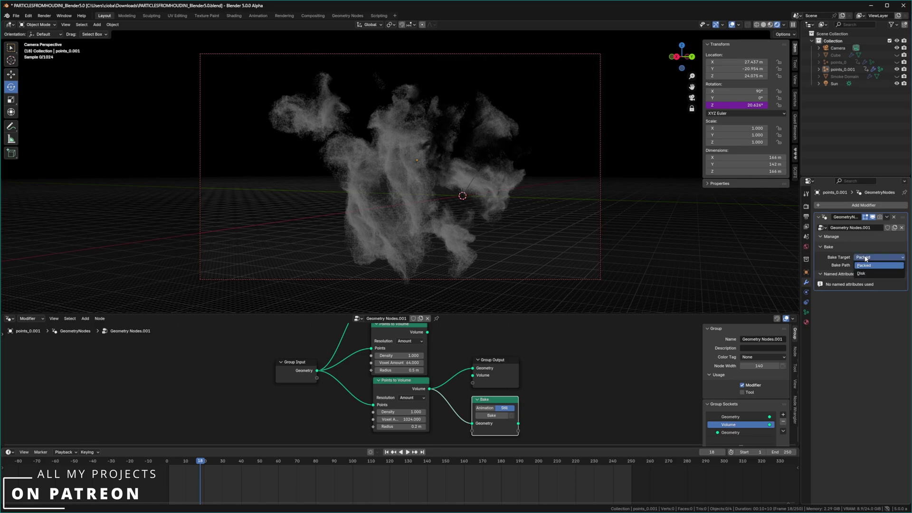
click(862, 273)
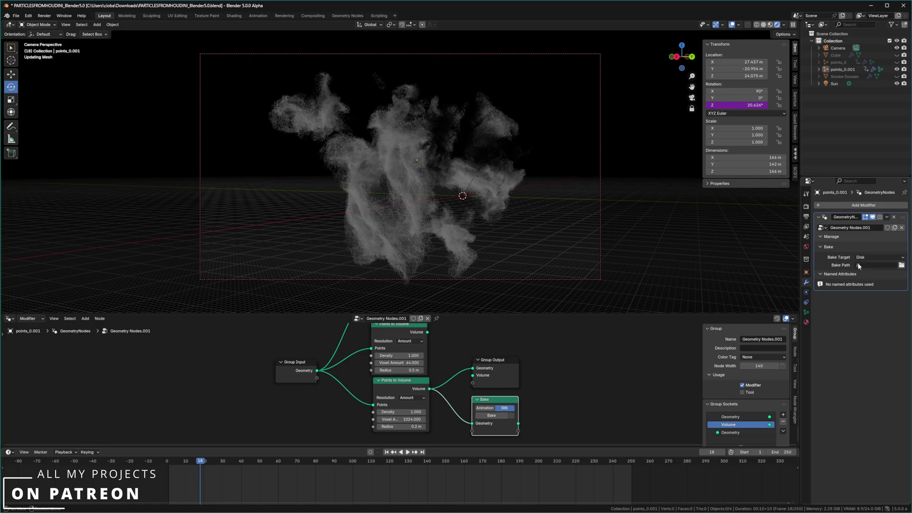
- Set the bake path to H:\Video Projects\OBS_Recordings\Blender_Export_VDB_from_Blender and bake the still frame with the Bake node
click(903, 265)
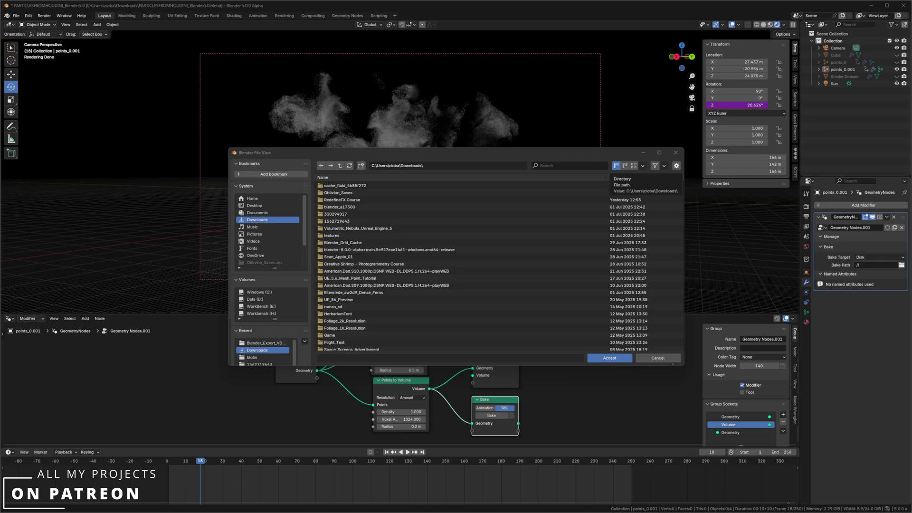
click(458, 165)
text(H:\Video Projects\OBS_Recordings\Blender_Export_VDB_from_Blender)
key(Return)
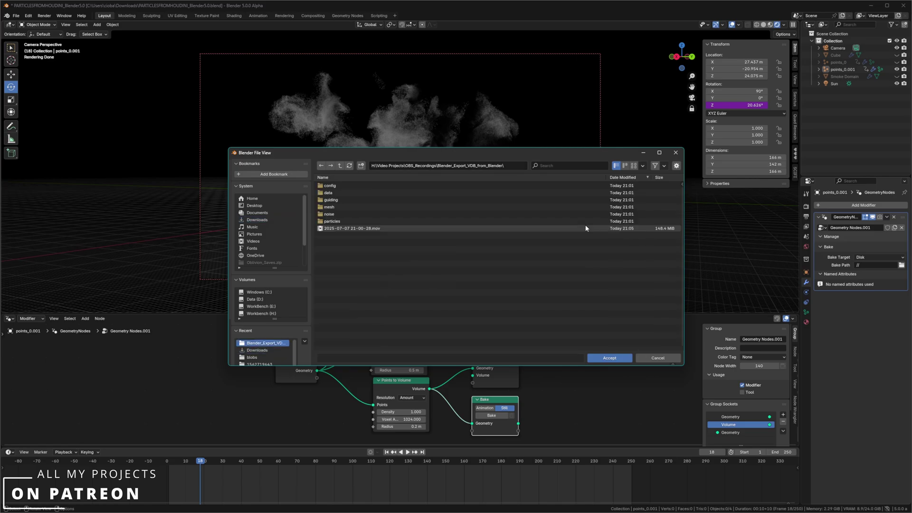
click(610, 358)
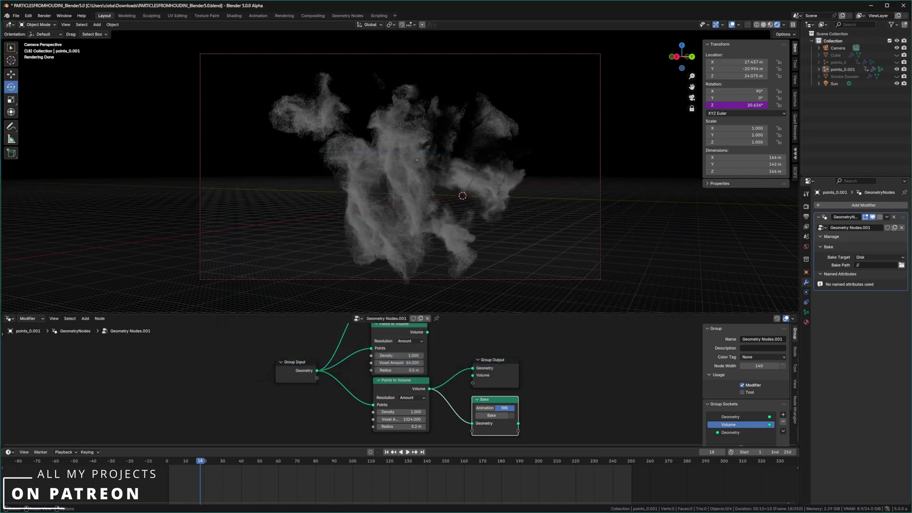
click(492, 415)
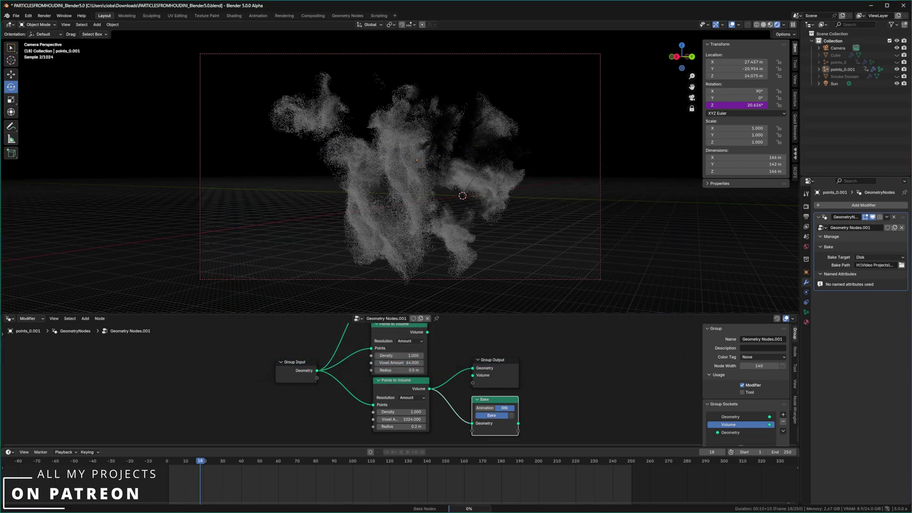
drag(911, 48, 742, 43)
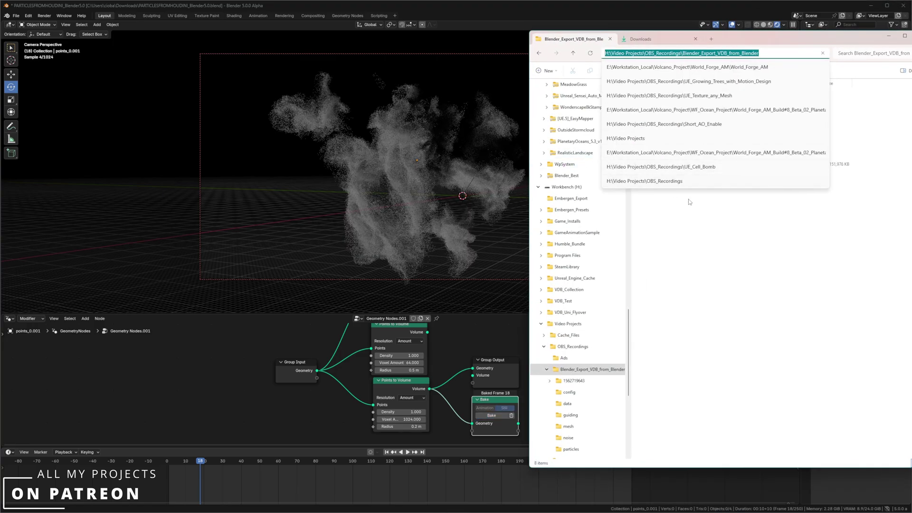
click(718, 224)
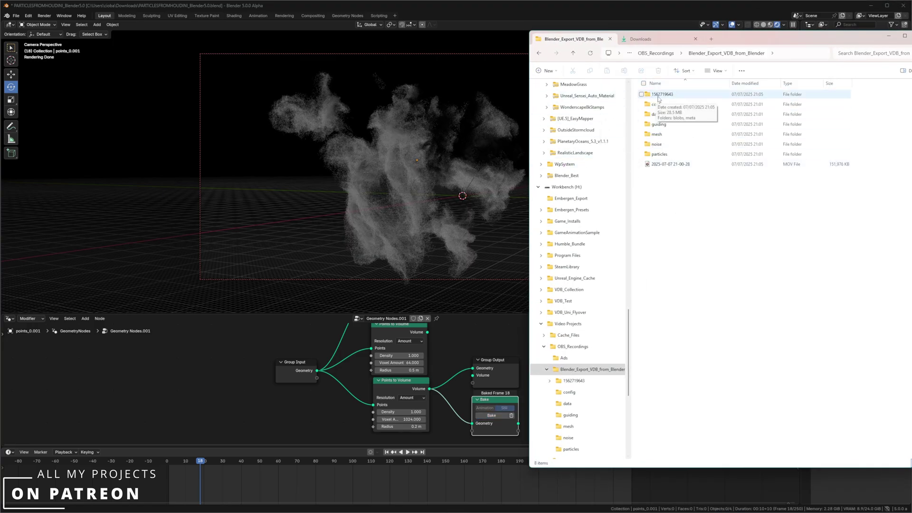
double_click(662, 95)
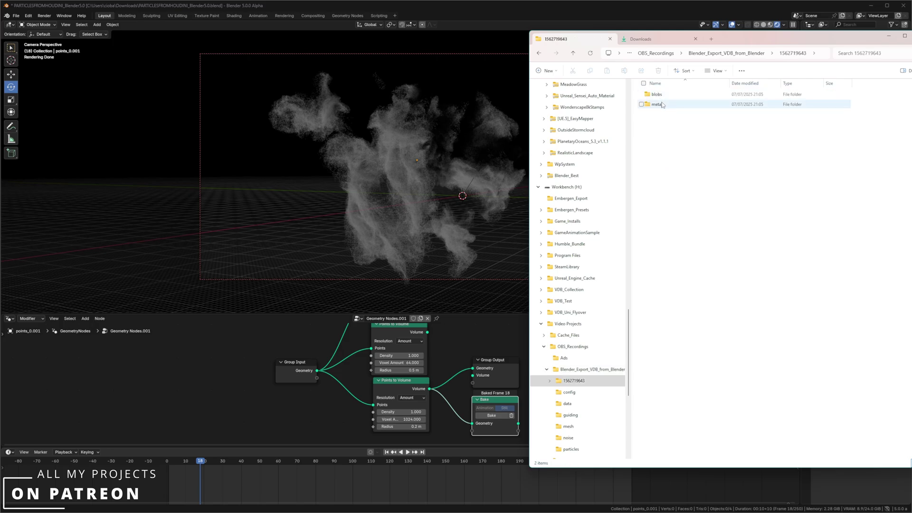
click(658, 97)
double_click(658, 97)
click(664, 97)
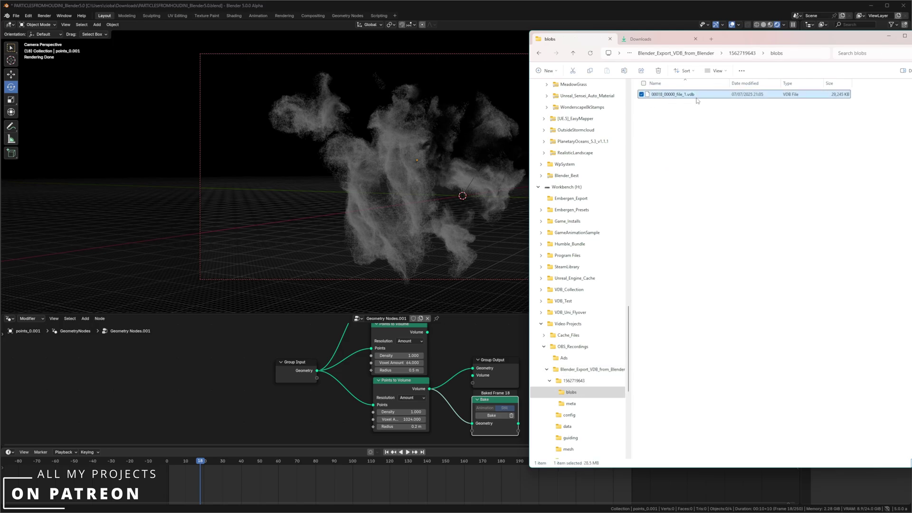
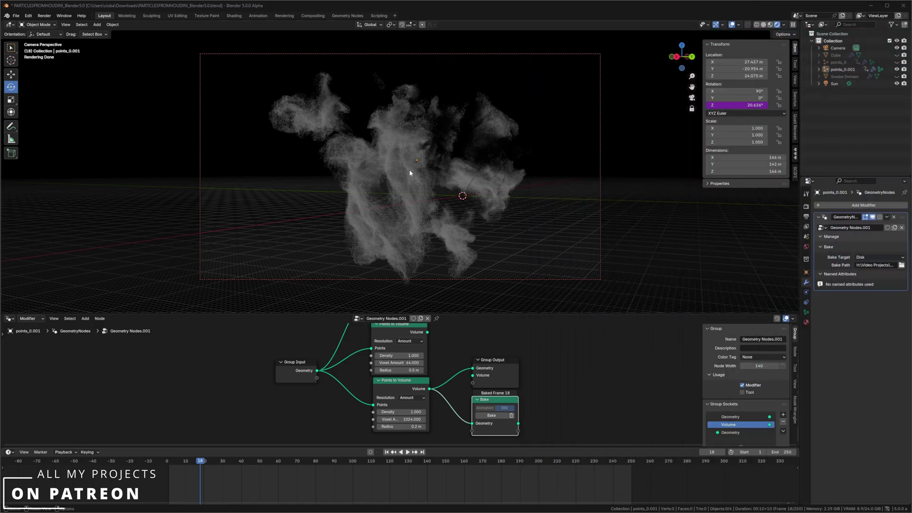
- Hide the points_0.001 object, then unhide and select the Cube
middle_drag(410, 170, 397, 170)
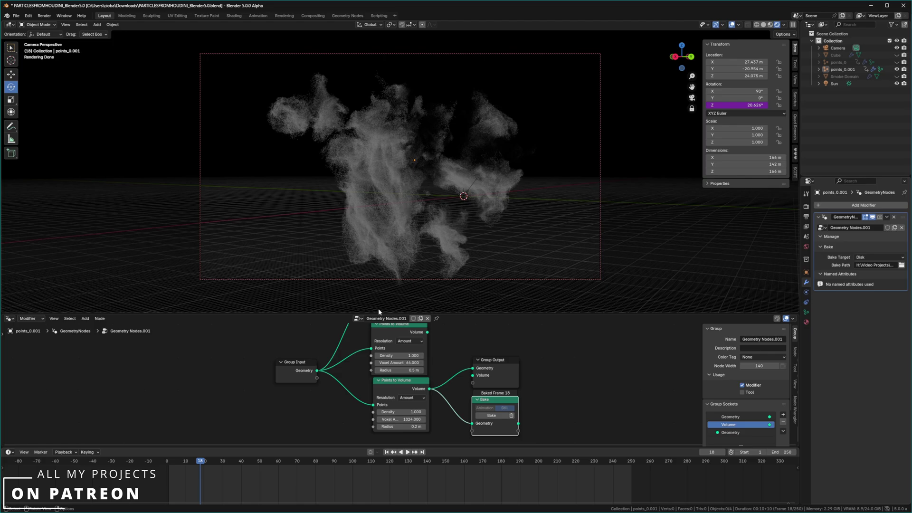
scroll(387, 248, down, 3)
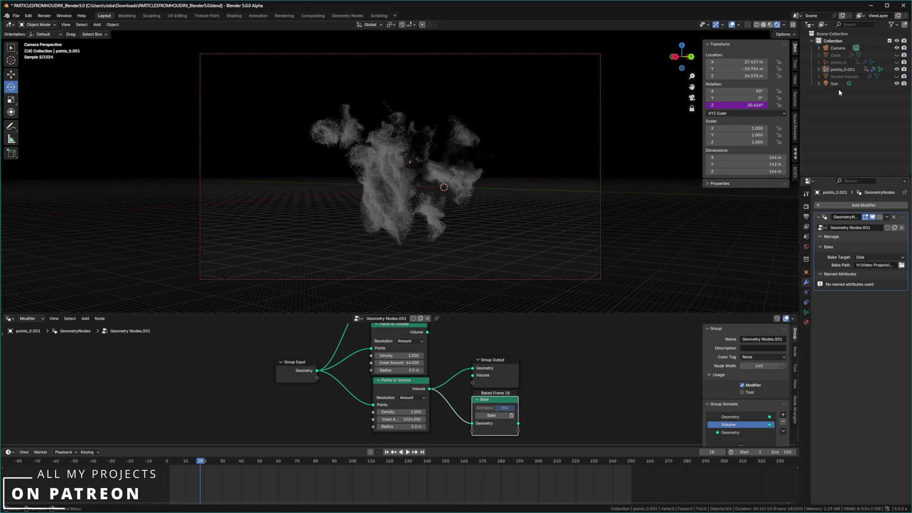
click(896, 70)
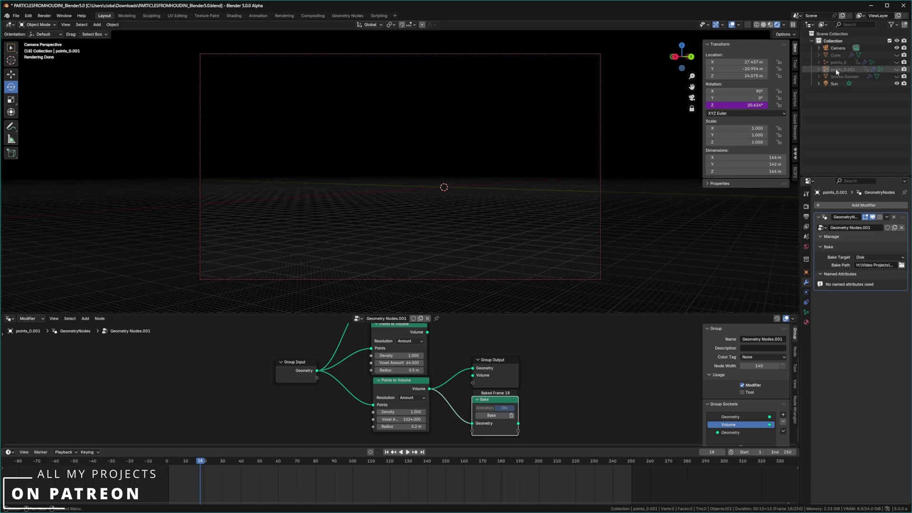
click(839, 50)
click(839, 55)
click(897, 55)
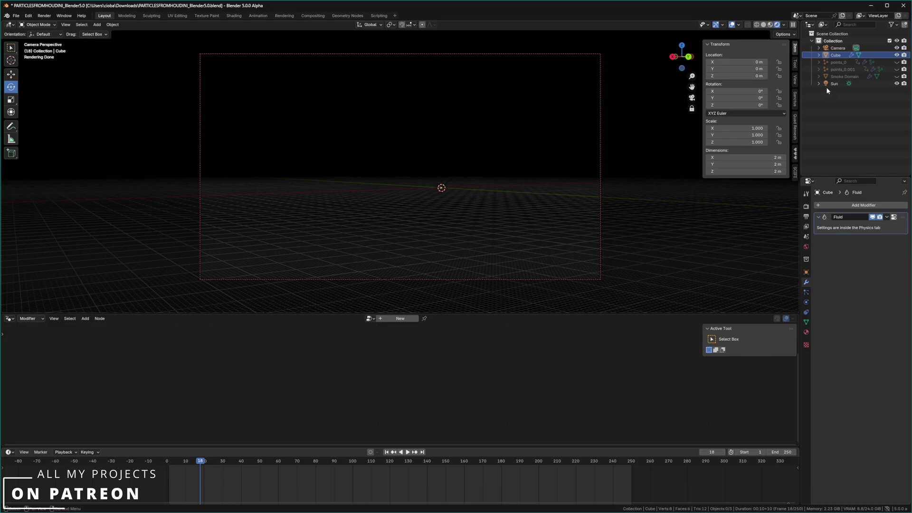
click(842, 62)
click(836, 56)
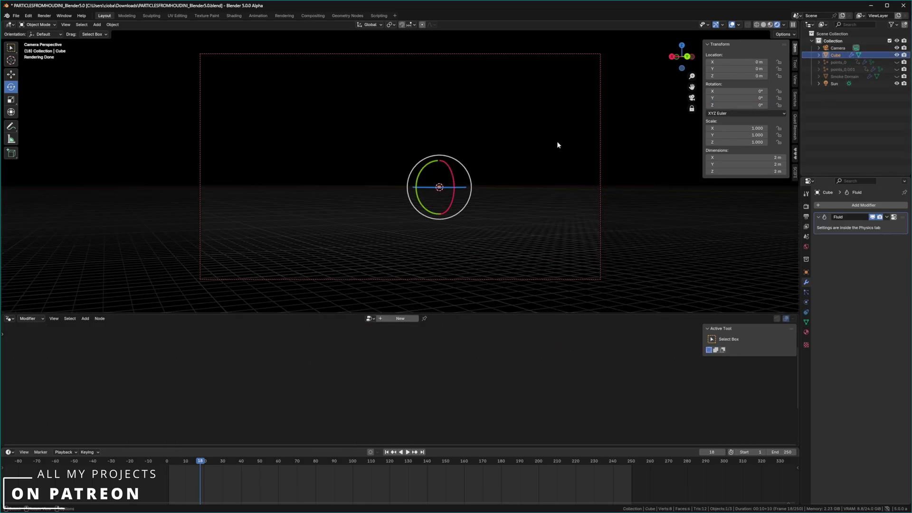
- Isolate the Cube in local view and switch the viewport to Solid shading
key(KP_Divide)
mouse_move(558, 143)
middle_down()
mouse_move(485, 177)
mouse_move(498, 178)
mouse_move(456, 220)
mouse_move(410, 139)
middle_up()
scroll(498, 175, down, 3)
click(763, 25)
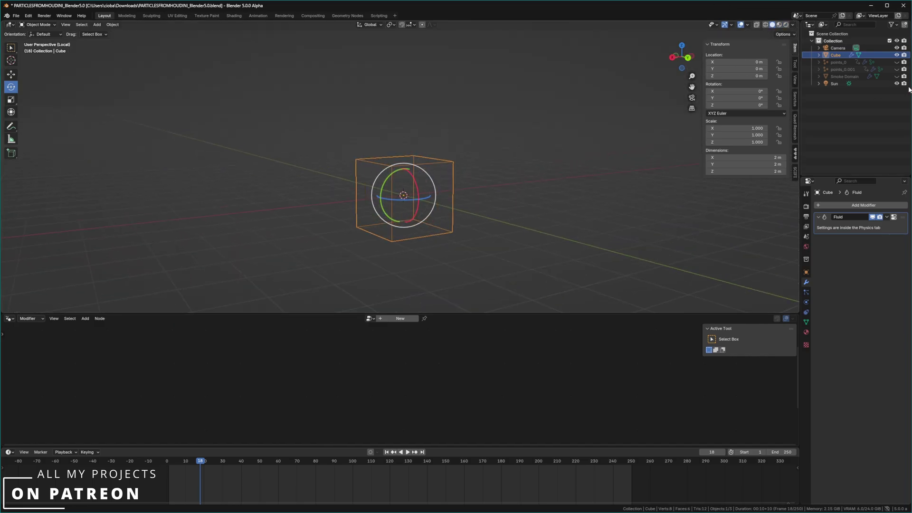
- Unhide the Smoke Domain and delete the old Cube from the scene
click(897, 76)
click(839, 76)
key(x)
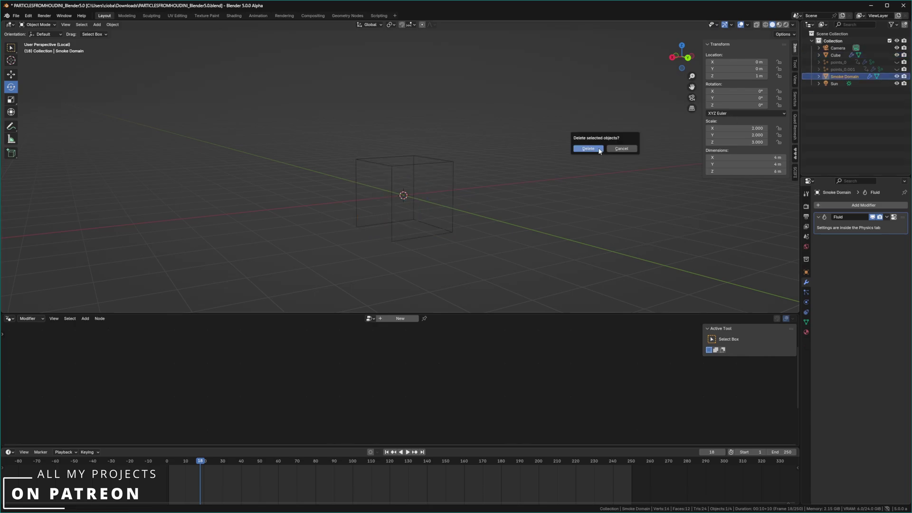
click(599, 149)
key(a)
key(x)
click(391, 199)
key(KP_0)
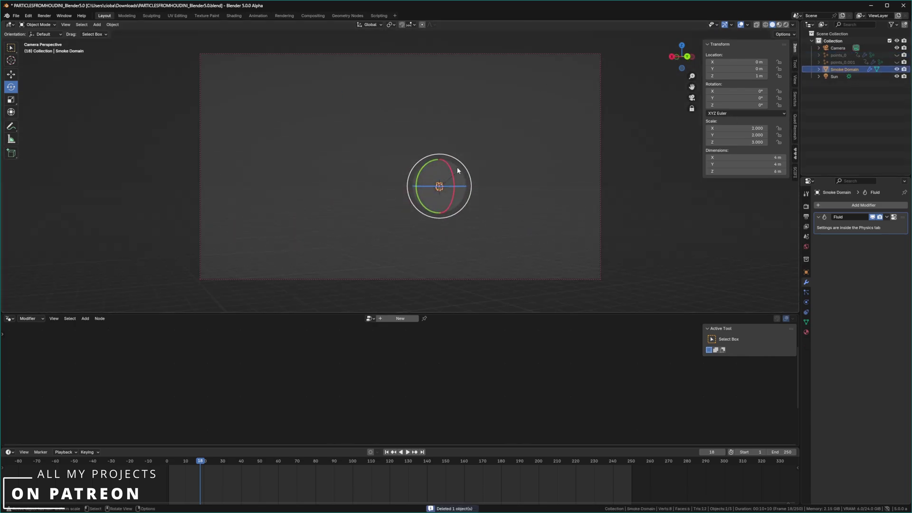
- Advance the timeline to frame 19 and delete the Smoke Domain object
click(600, 147)
middle_drag(642, 185, 475, 178)
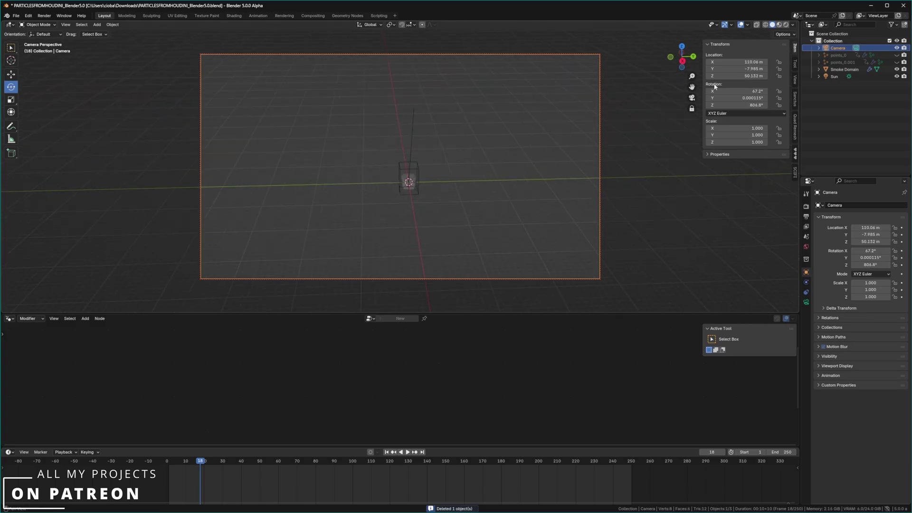
key(Right)
click(329, 119)
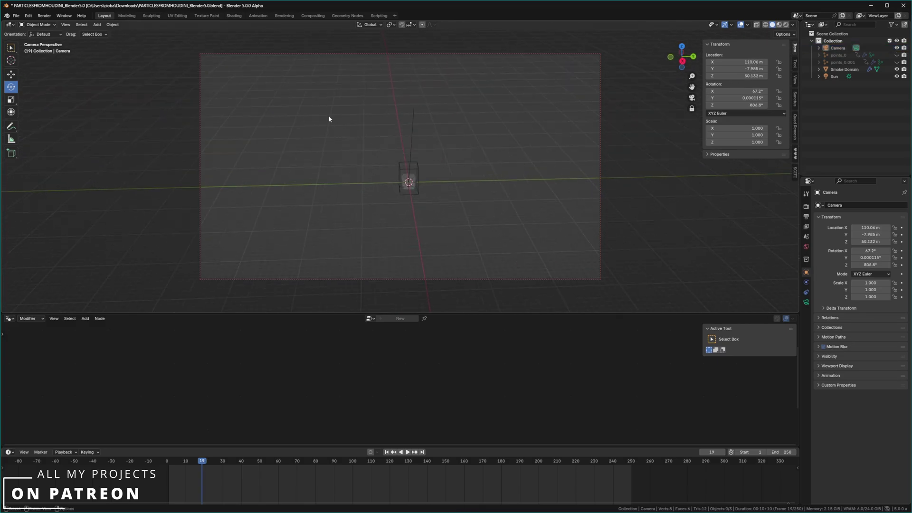
middle_drag(512, 151, 430, 159)
click(391, 145)
key(Delete)
- Add a mesh cube at the world origin and scale it up to about 18 m per side
key(shift+a)
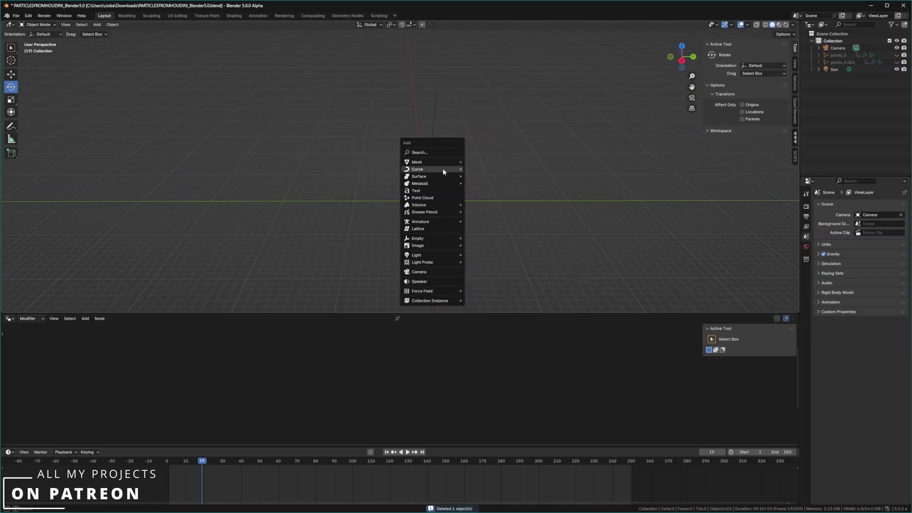
mouse_move(432, 162)
click(489, 170)
key(s)
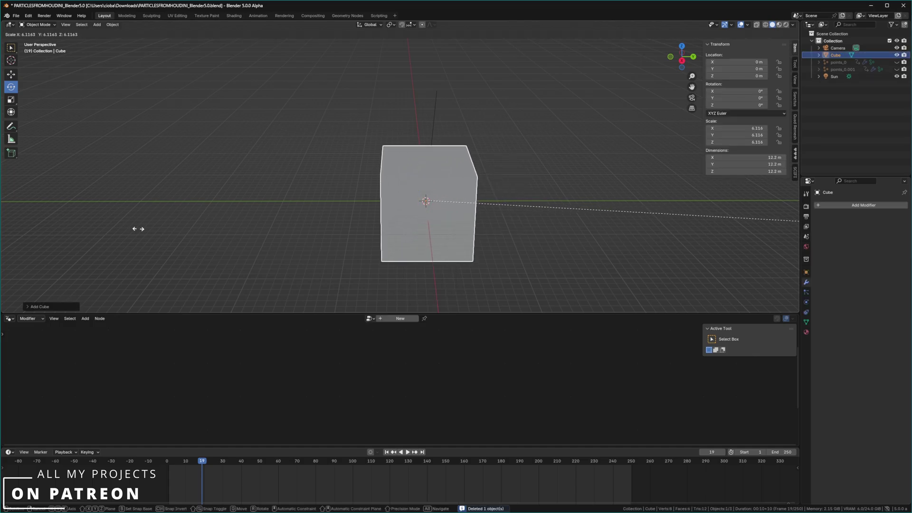
click(372, 239)
middle_drag(371, 239, 354, 142)
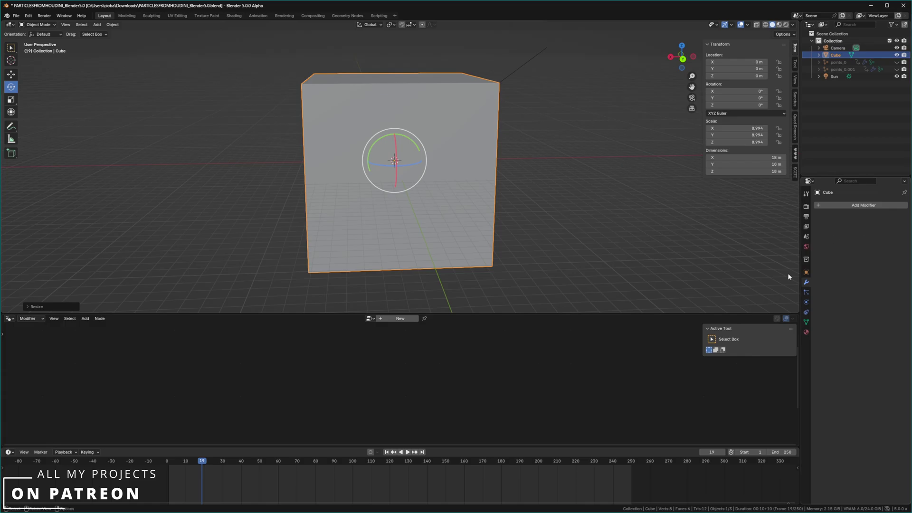
- Try the existing Geometry Nodes group as a modifier on the new cube, inspect its nodes, and remove it
click(862, 205)
text(geome)
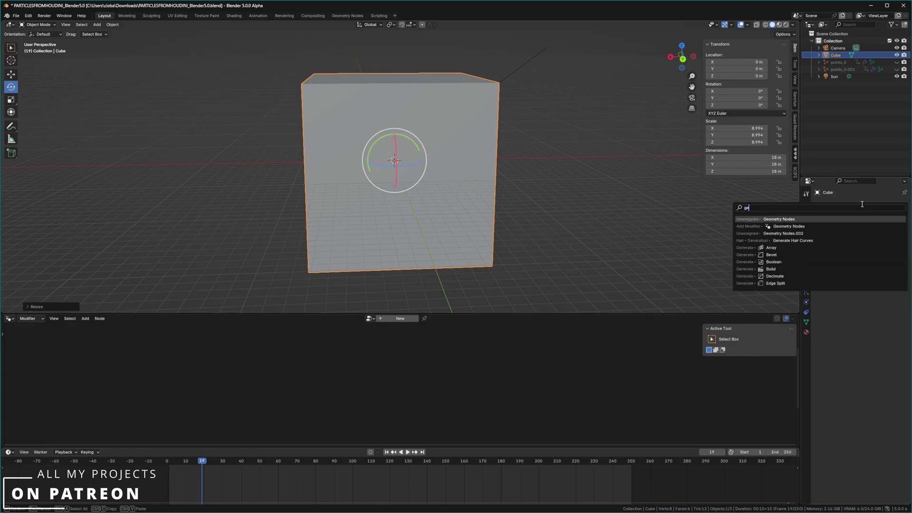
click(774, 222)
scroll(454, 348, down, 3)
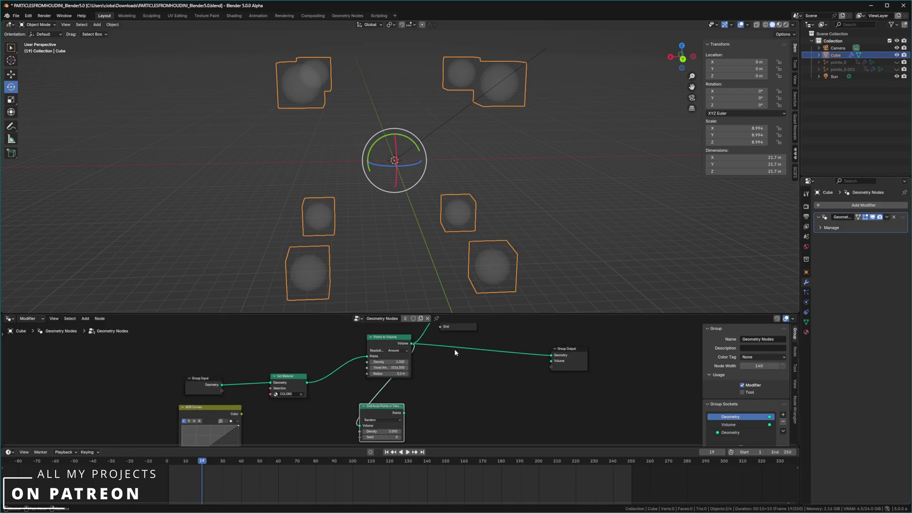
scroll(358, 381, down, 2)
middle_drag(442, 371, 439, 334)
scroll(370, 379, down, 1)
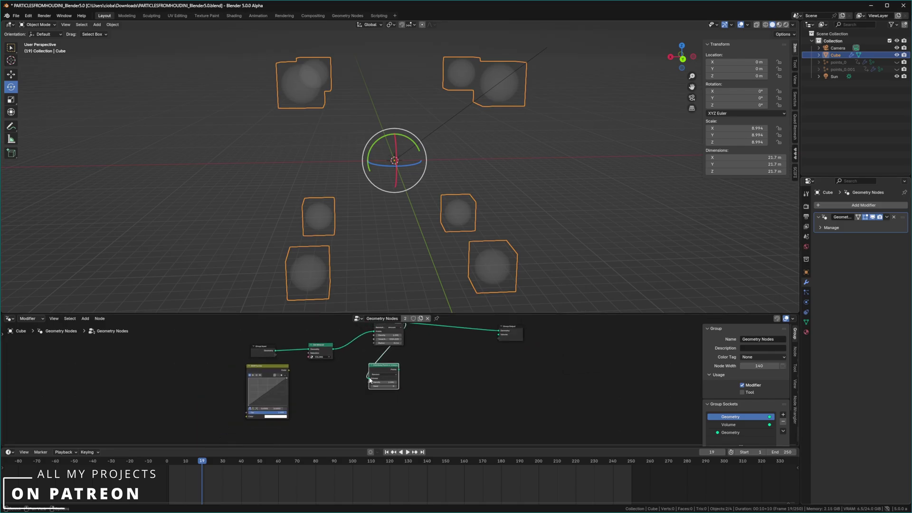
click(894, 218)
- Add an empty Geometry Nodes modifier to the cube and create a new node group for it
click(877, 205)
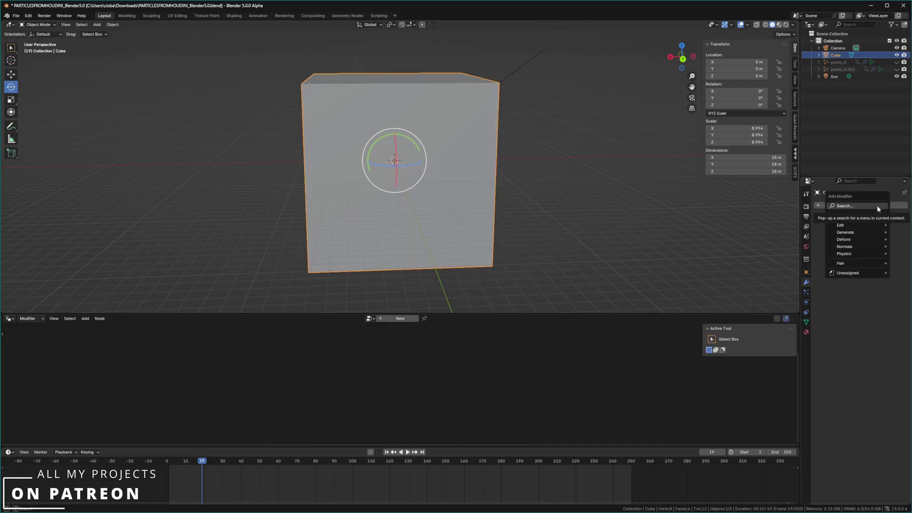
click(849, 216)
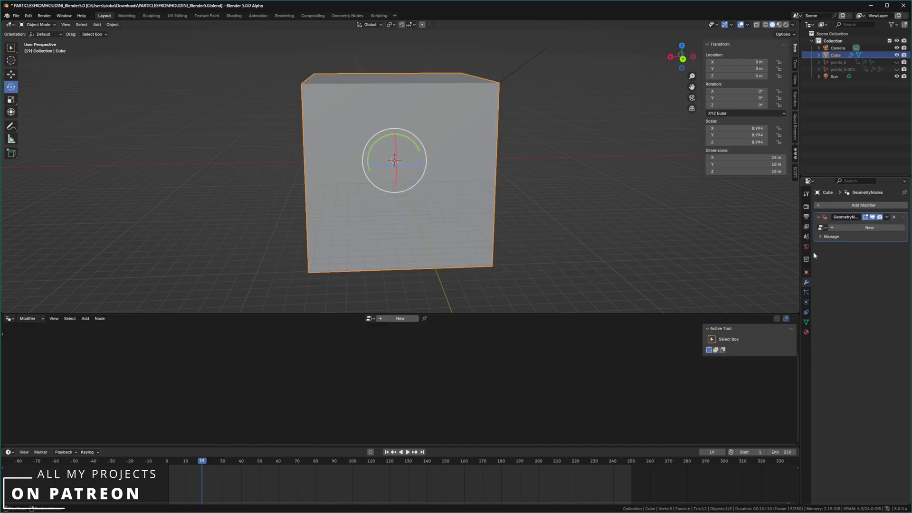
click(849, 228)
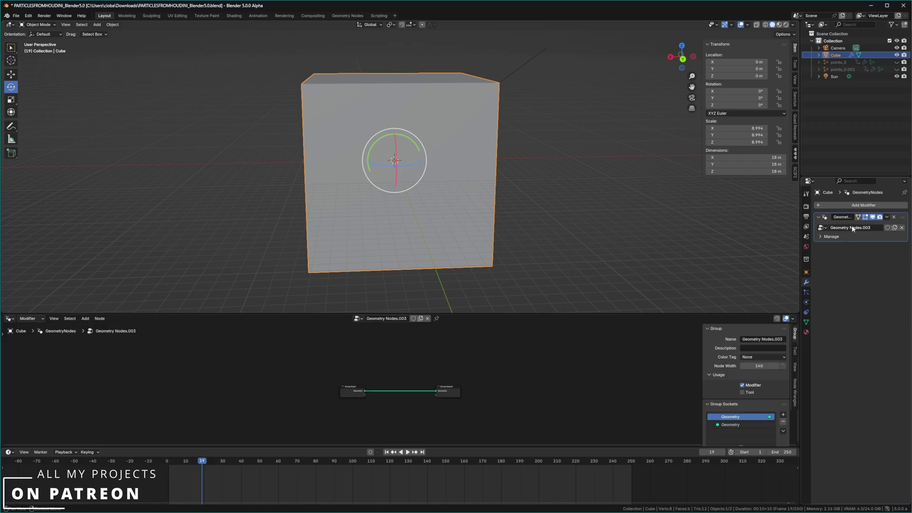
- Spread the Group Input and Group Output nodes apart and insert a Mesh to Volume node between them
scroll(406, 375, up, 5)
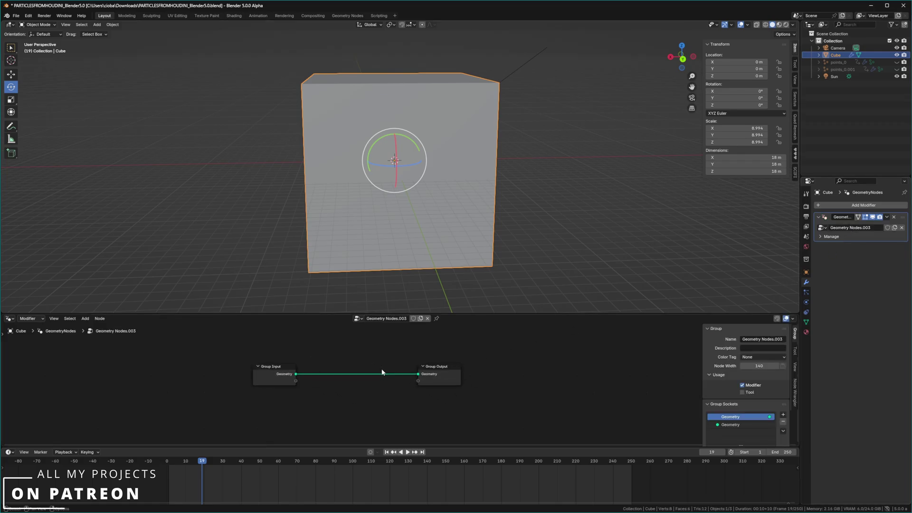
drag(484, 368, 557, 377)
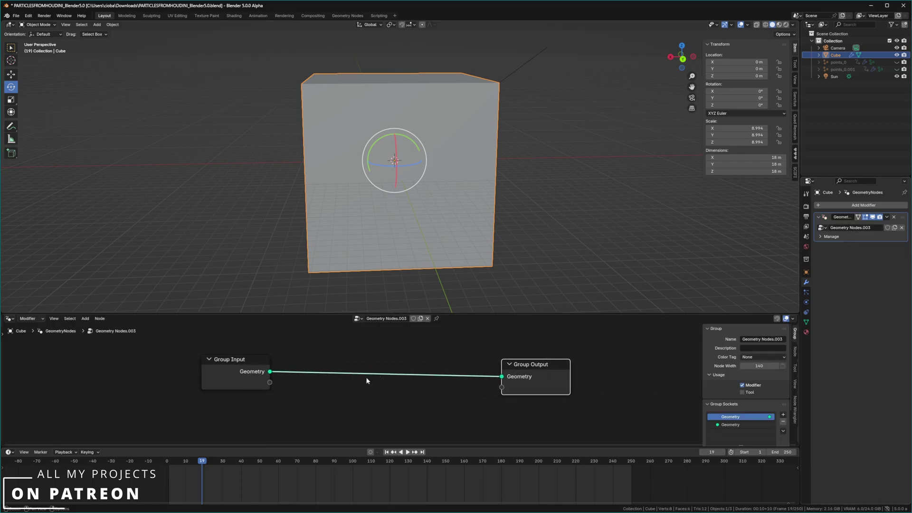
drag(220, 376, 285, 388)
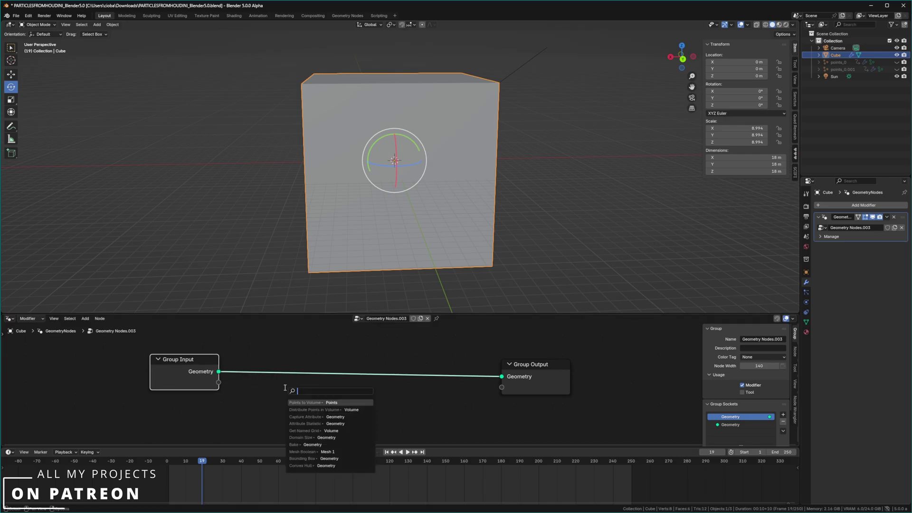
text(geometry to)
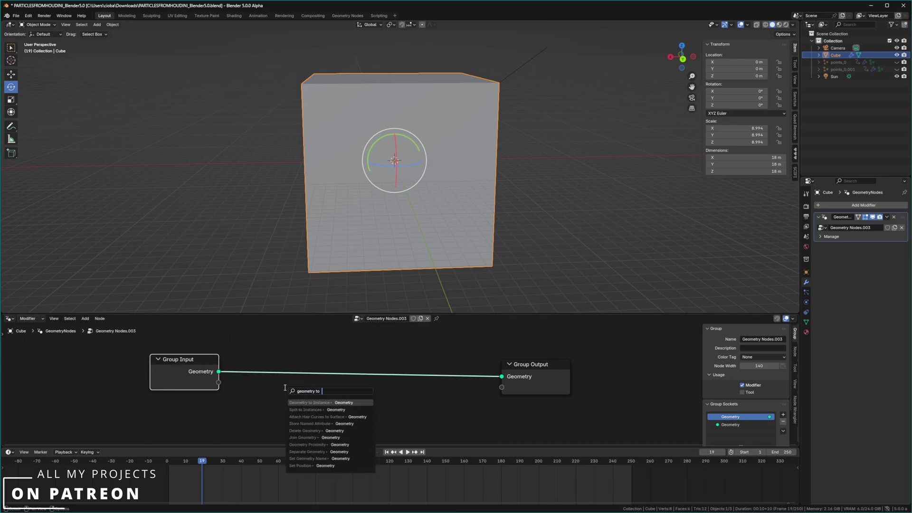
text( volum)
key(ctrl+a)
text(vo)
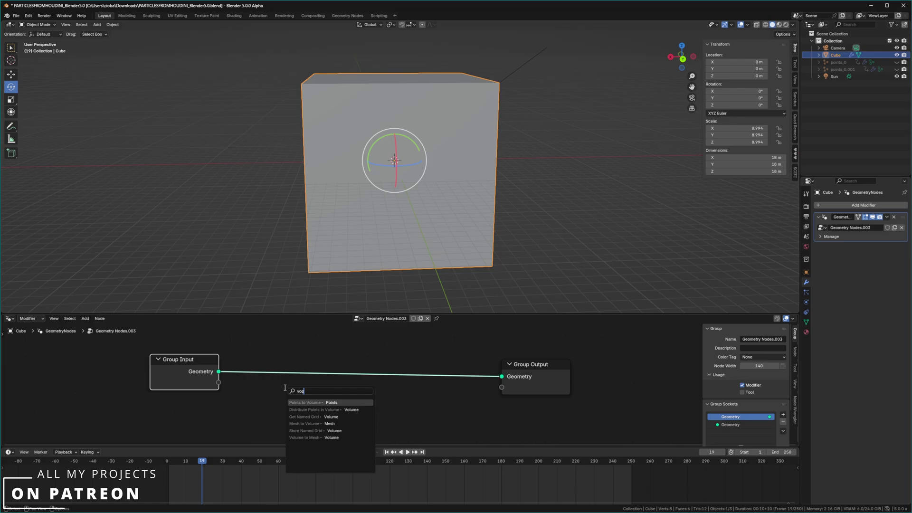
text(lume)
click(306, 403)
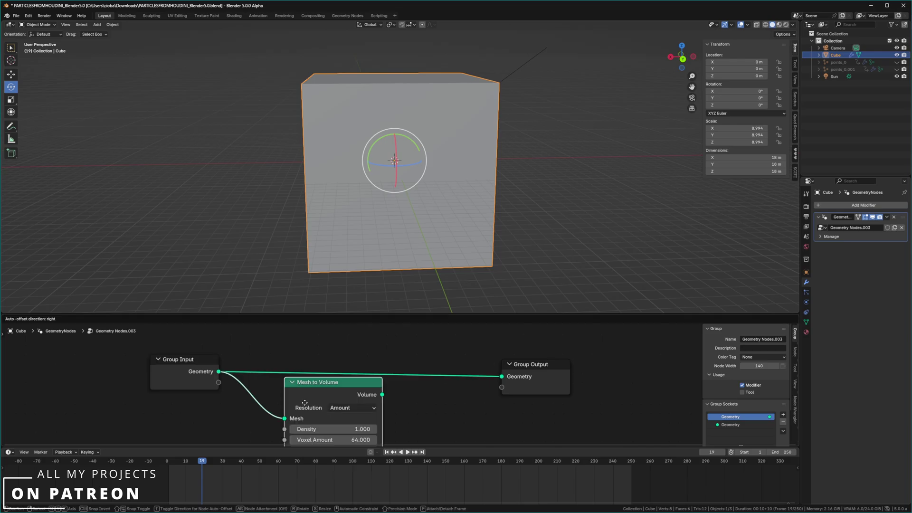
scroll(398, 344, down, 1)
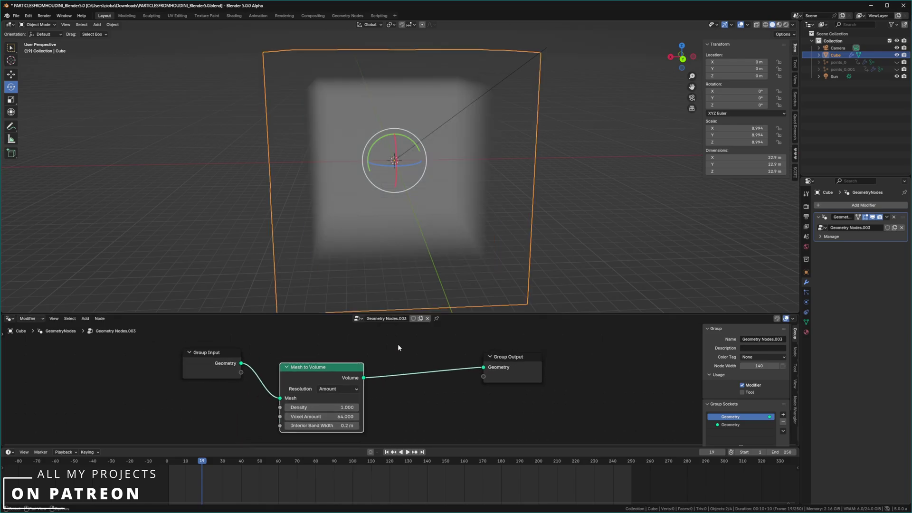
middle_drag(442, 266, 386, 166)
middle_drag(319, 111, 432, 146)
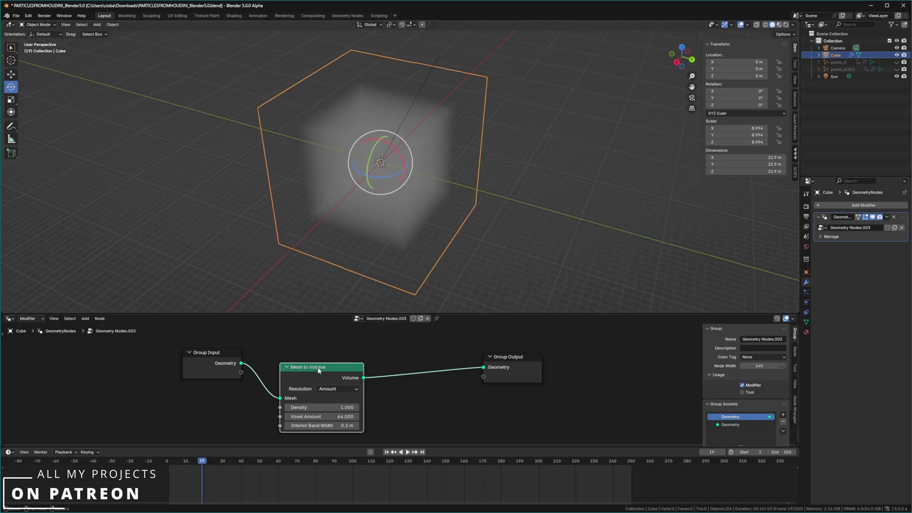
- Arrange the Group Input and Mesh to Volume nodes with clear spacing in the cube's node tree
drag(317, 368, 334, 364)
mouse_move(224, 366)
mouse_down()
mouse_move(210, 367)
mouse_move(217, 380)
mouse_up()
mouse_move(324, 373)
mouse_down()
mouse_move(312, 369)
mouse_move(327, 371)
mouse_up()
drag(350, 401, 387, 414)
right_click(351, 401)
right_click(342, 420)
right_click(339, 413)
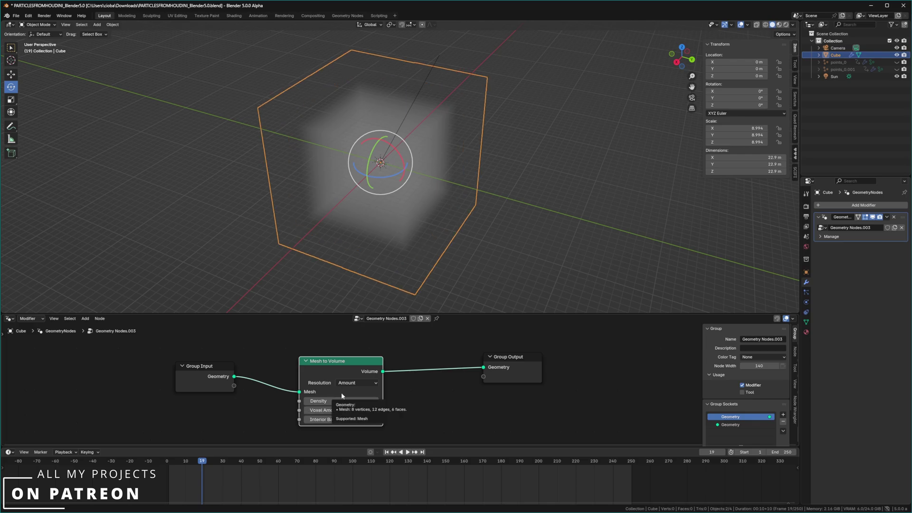
click(222, 377)
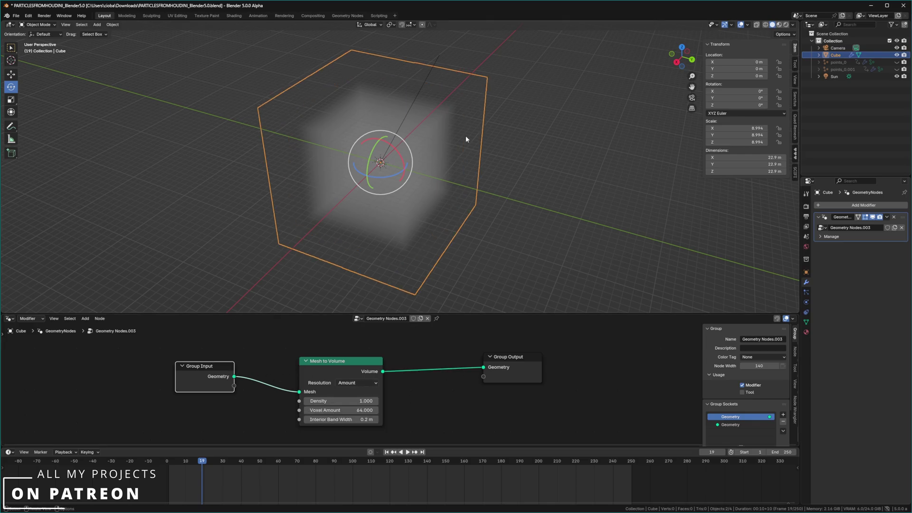
- Add a Screw modifier to the cube and place it above the Geometry Nodes modifier in the stack
scroll(466, 139, down, 4)
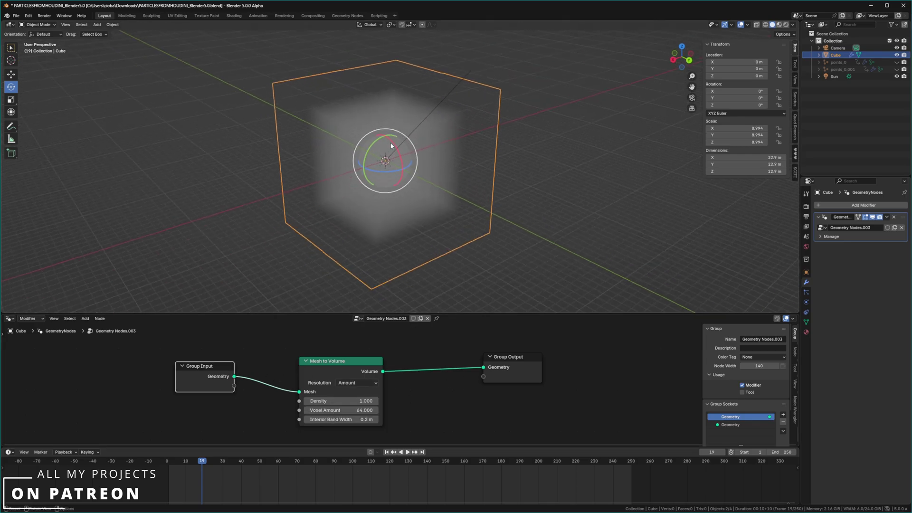
click(833, 206)
text(t)
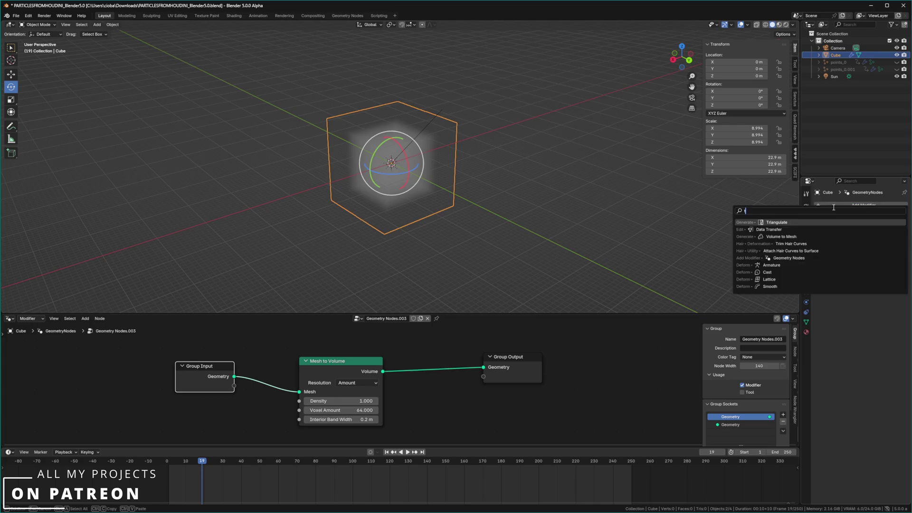
text(w)
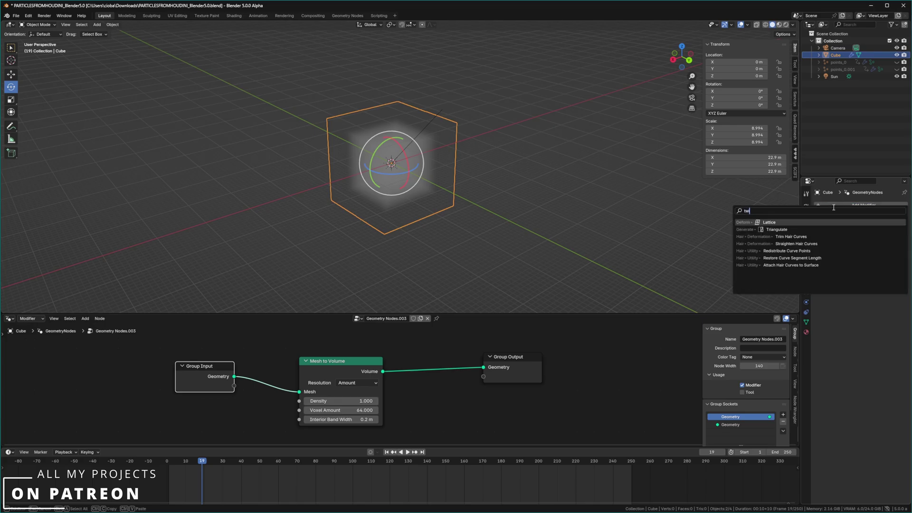
key(BackSpace)
key(BackSpace)
text(stre)
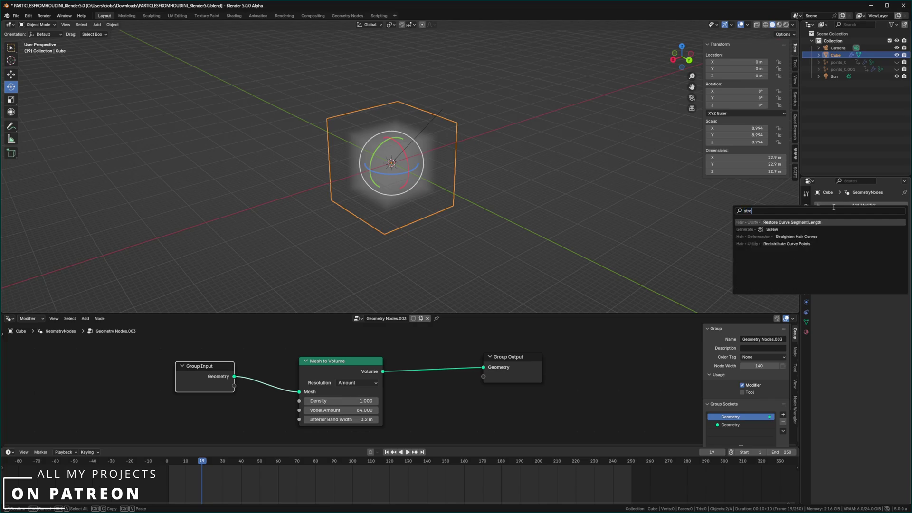
key(Down)
key(Return)
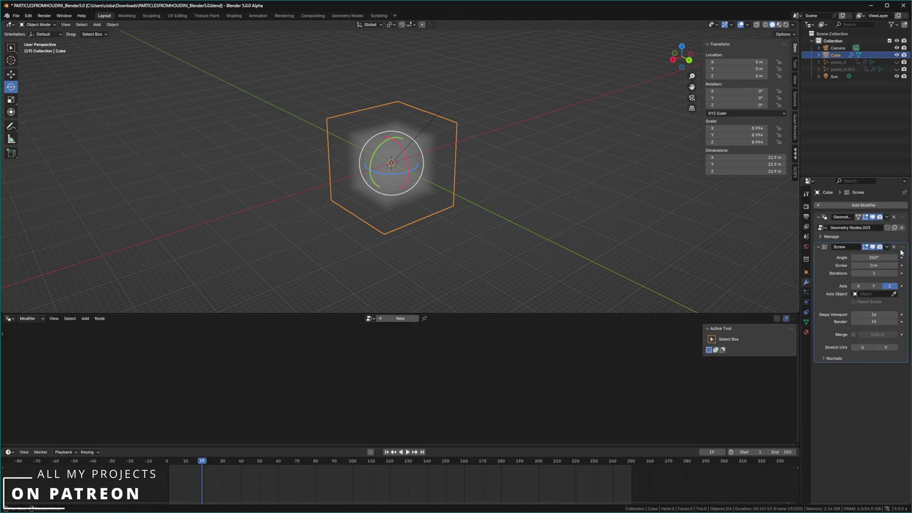
drag(903, 247, 902, 217)
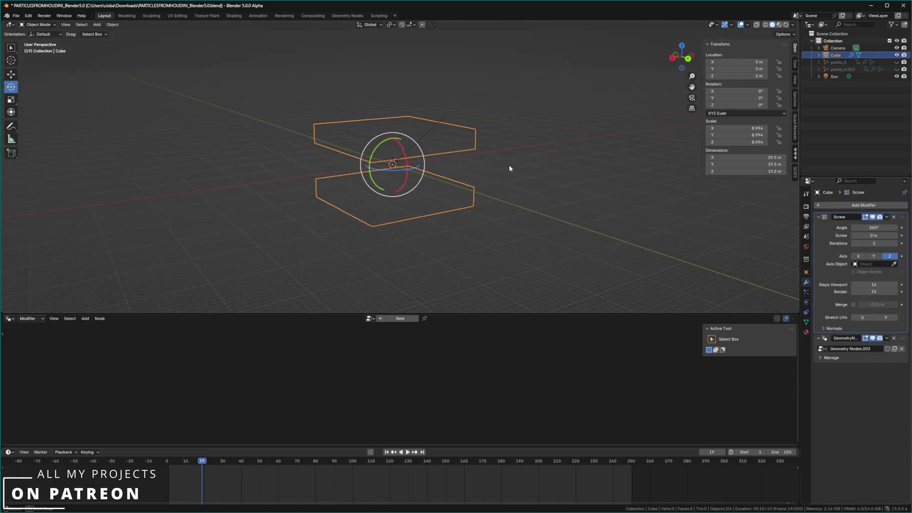
- Set the Screw modifier's angle to about 165° and turn off the Geometry Nodes modifier's viewport display
drag(888, 228, 856, 229)
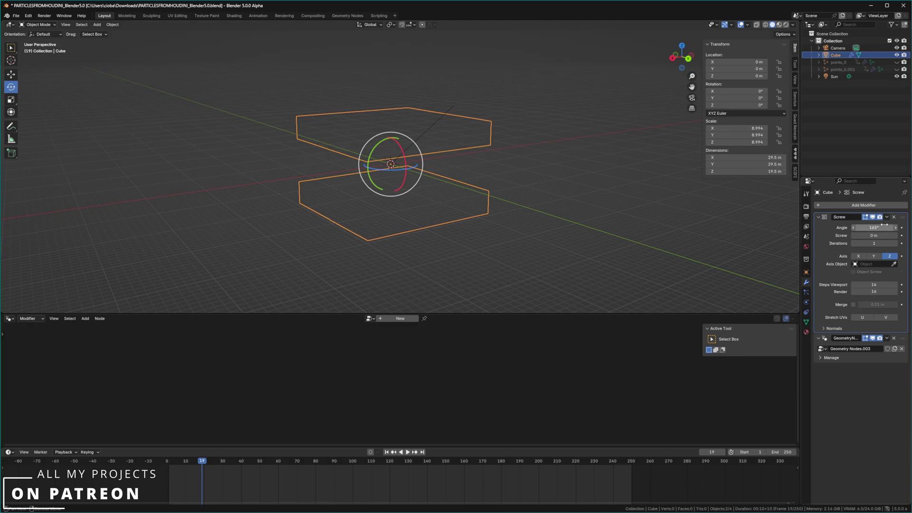
click(873, 339)
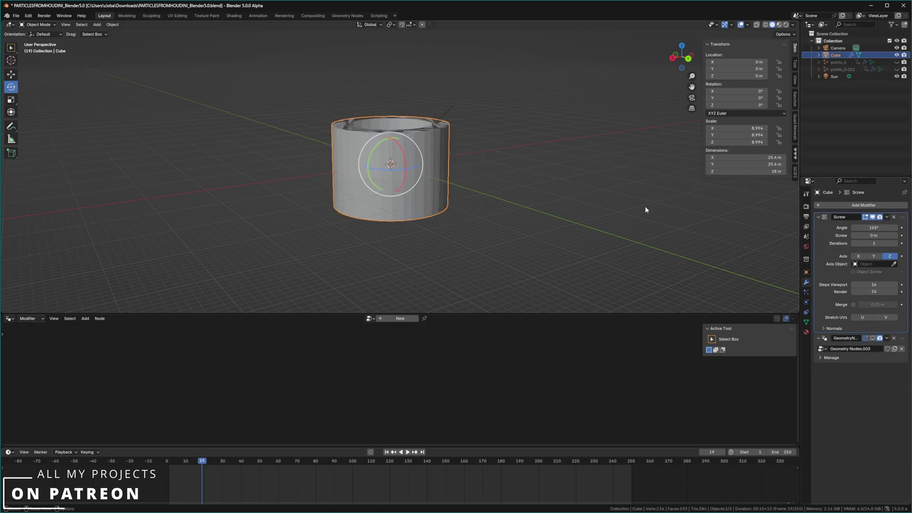
middle_drag(547, 182, 586, 202)
scroll(585, 201, up, 3)
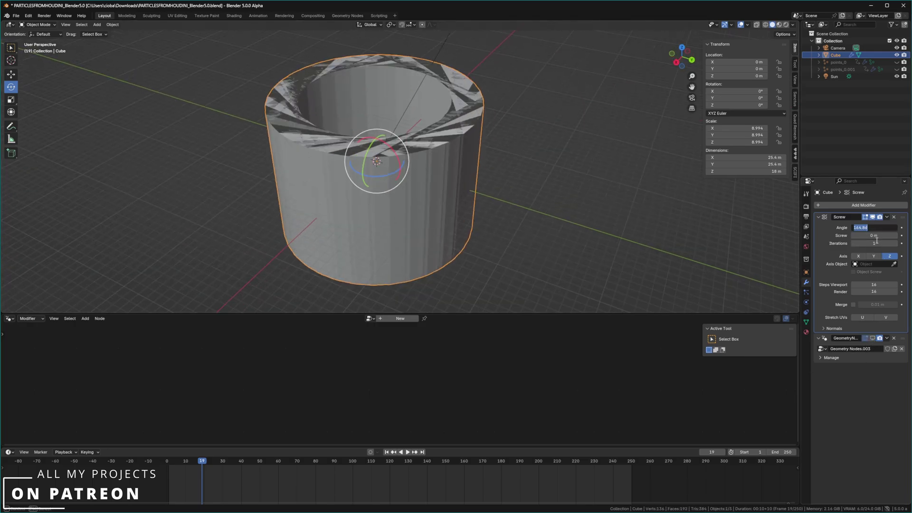
- Set the Screw modifier's screw offset to about 19.1 m and turn the Geometry Nodes modifier's viewport display back on
drag(877, 236, 896, 236)
scroll(489, 169, down, 5)
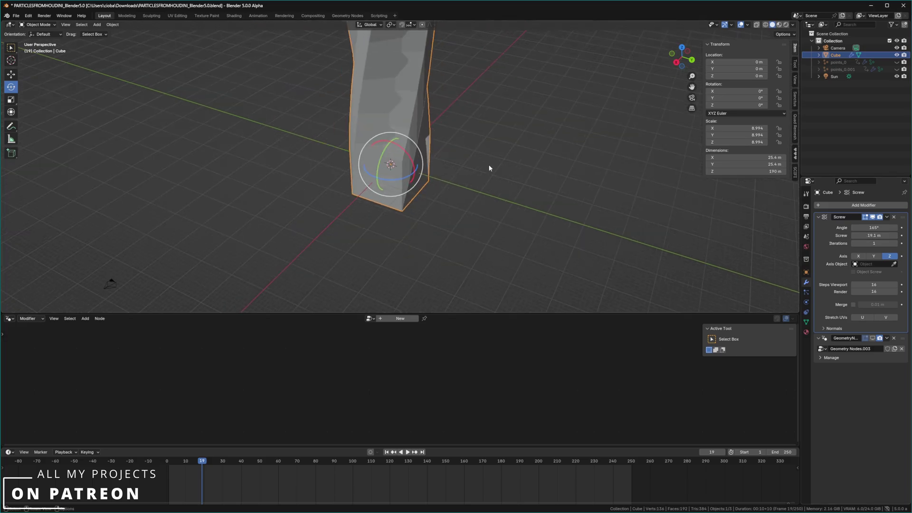
middle_drag(489, 168, 460, 157)
shift+middle_drag(441, 111, 433, 158)
scroll(451, 185, down, 2)
click(873, 339)
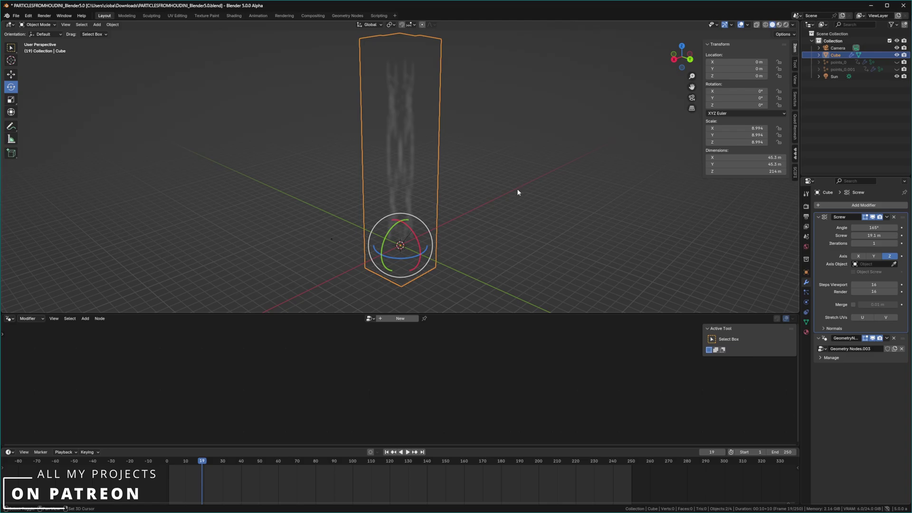
scroll(443, 201, up, 5)
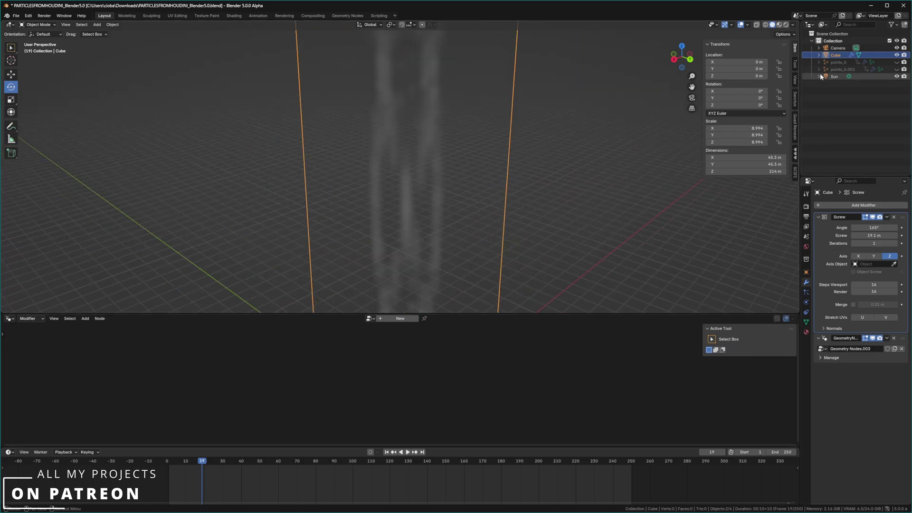
- Bring back the cube's geometry node tree and set the Mesh to Volume density to 11.5
click(832, 62)
click(831, 55)
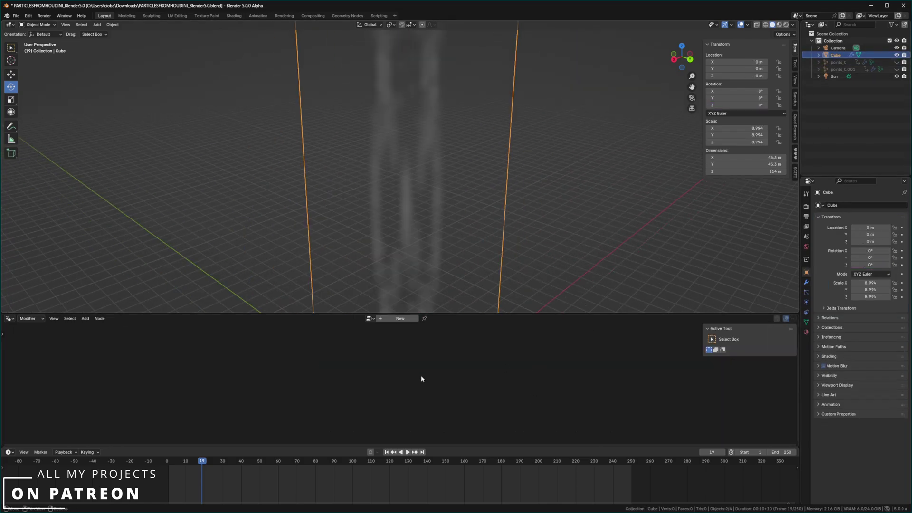
click(806, 282)
click(839, 338)
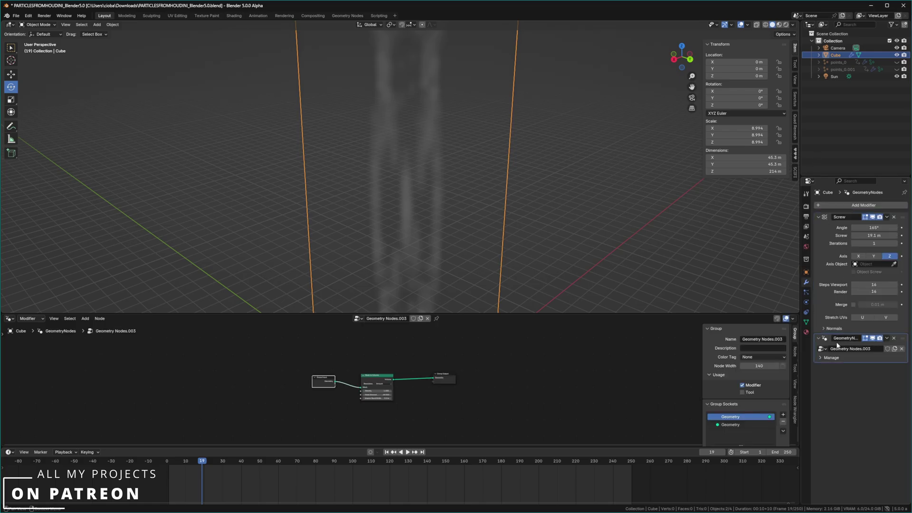
scroll(375, 371, up, 4)
drag(357, 404, 404, 404)
middle_drag(492, 185, 412, 198)
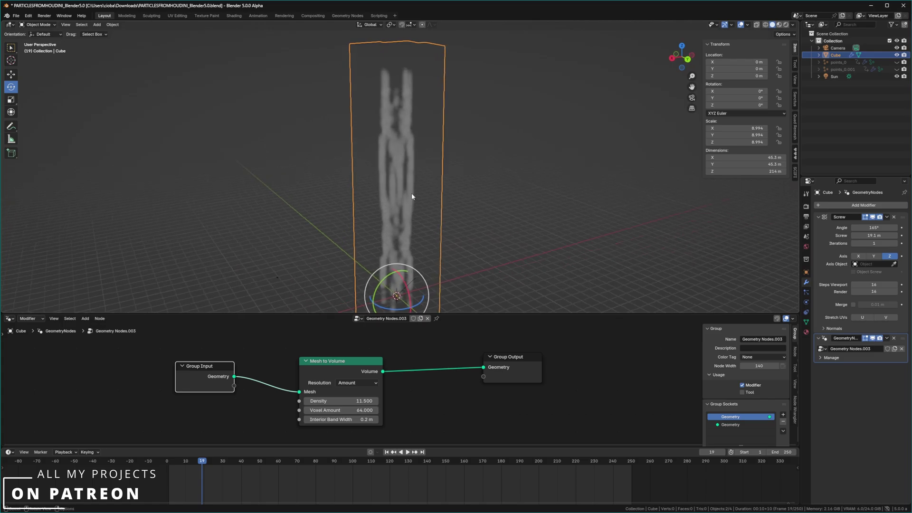
- Add a Bake node fed by the Volume output of the Mesh to Volume node
click(514, 381)
click(381, 378)
key(shift+a)
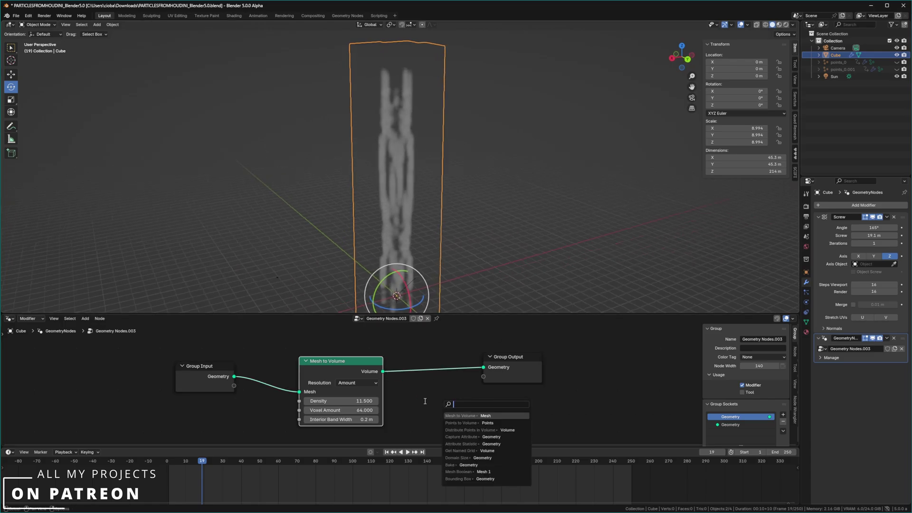
text(bake)
key(Return)
click(426, 401)
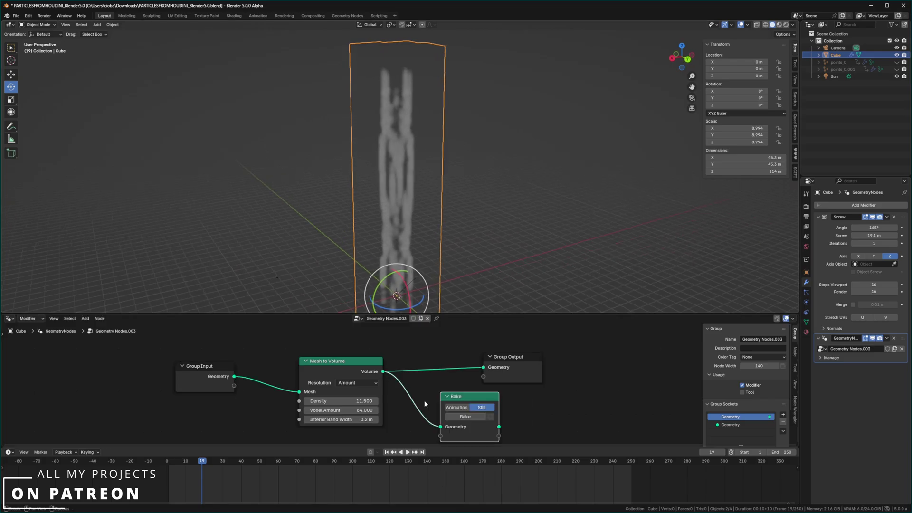
middle_drag(426, 403, 402, 390)
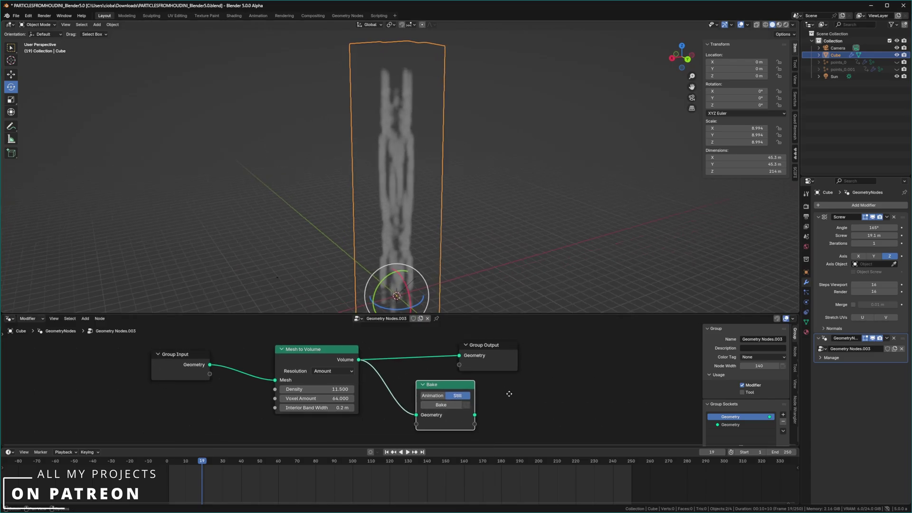
- Set the bake target to Disk with path H:\Video Projects\OBS_Recordings\Blender_Export_VDB_from_Blender and bake the still frame
click(833, 358)
click(827, 368)
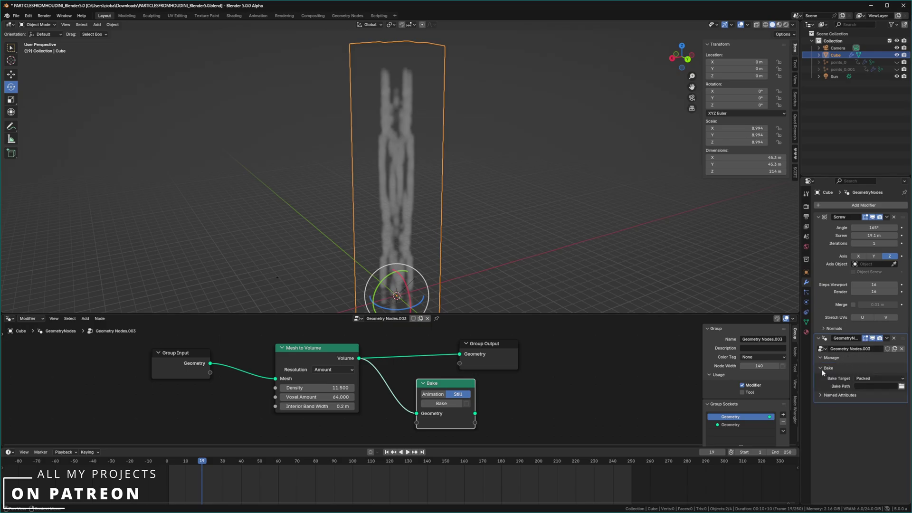
click(876, 380)
click(874, 394)
click(901, 387)
click(416, 165)
text(H:\Video Projects\OBS_Recordings\Blender_Export_VDB_from_Blender)
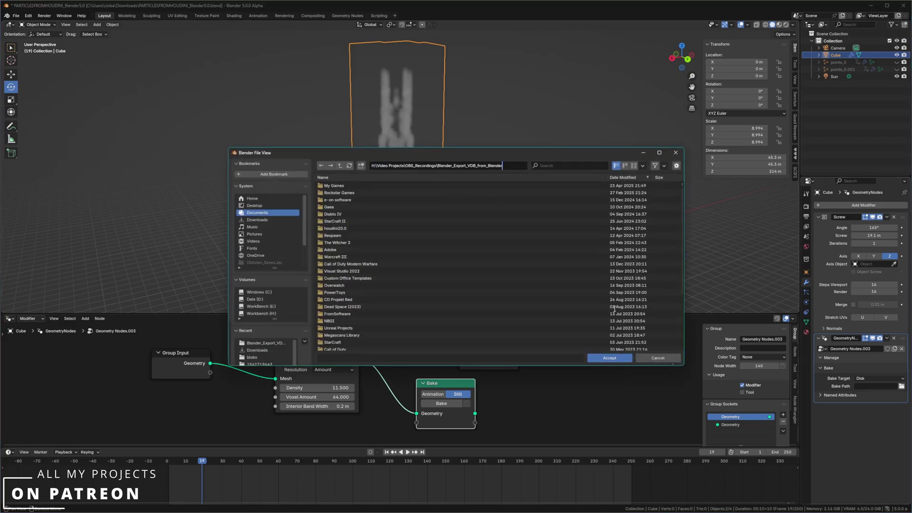
click(616, 358)
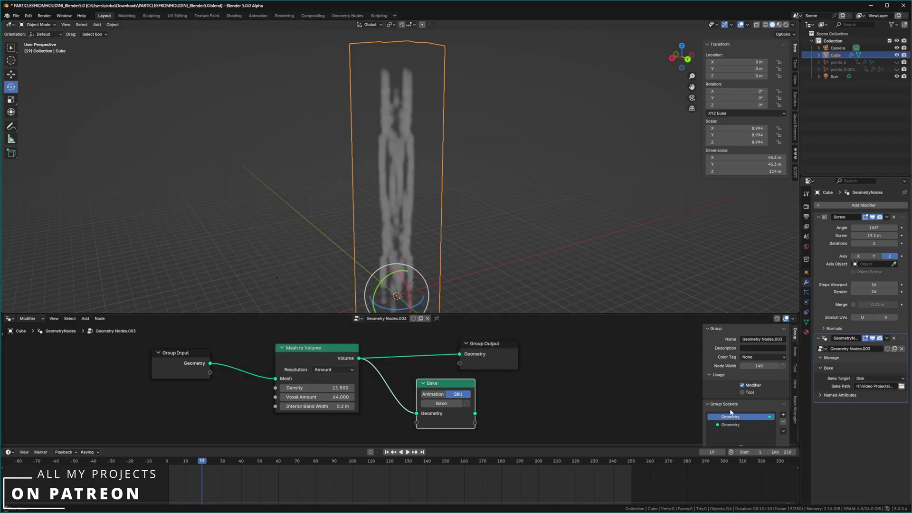
click(450, 404)
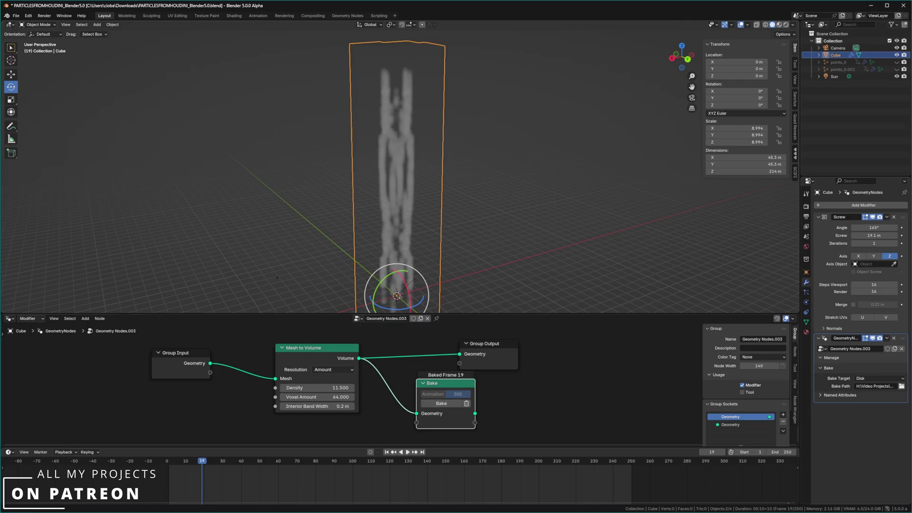
drag(911, 61, 613, 56)
click(441, 68)
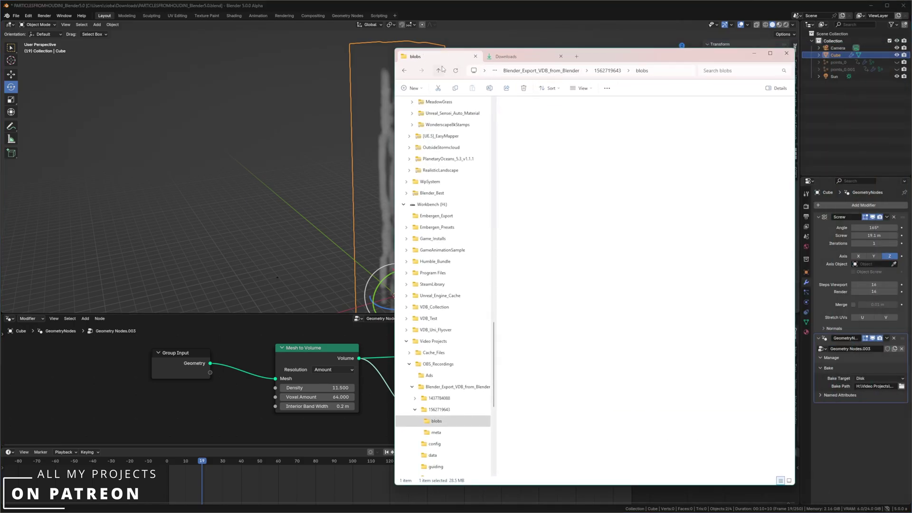
click(439, 70)
click(438, 71)
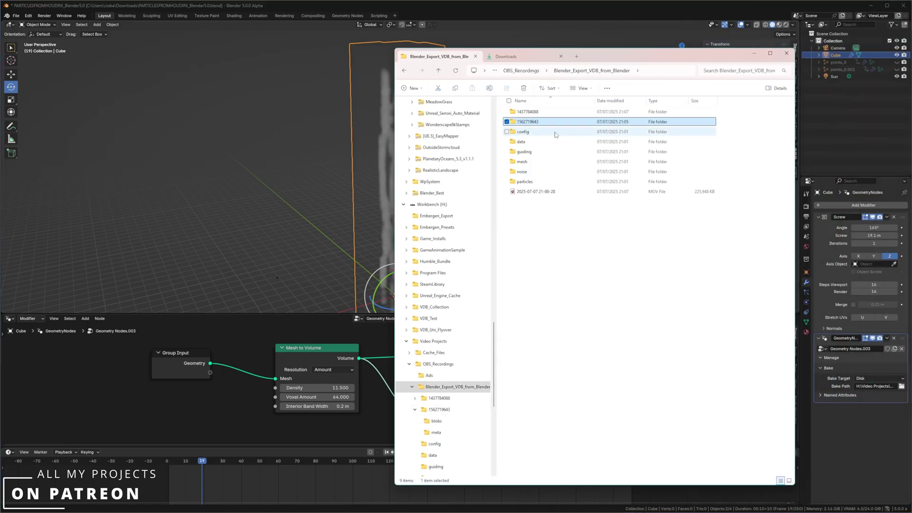
double_click(527, 114)
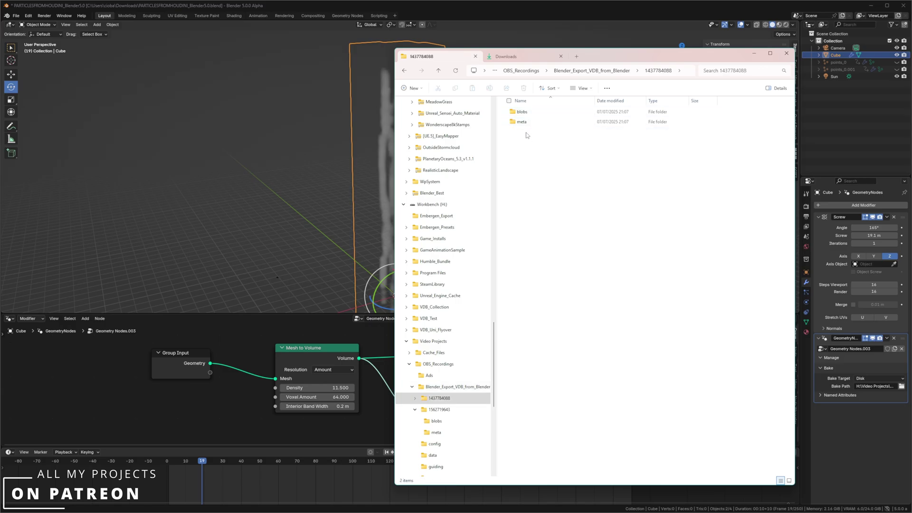
double_click(523, 113)
click(528, 114)
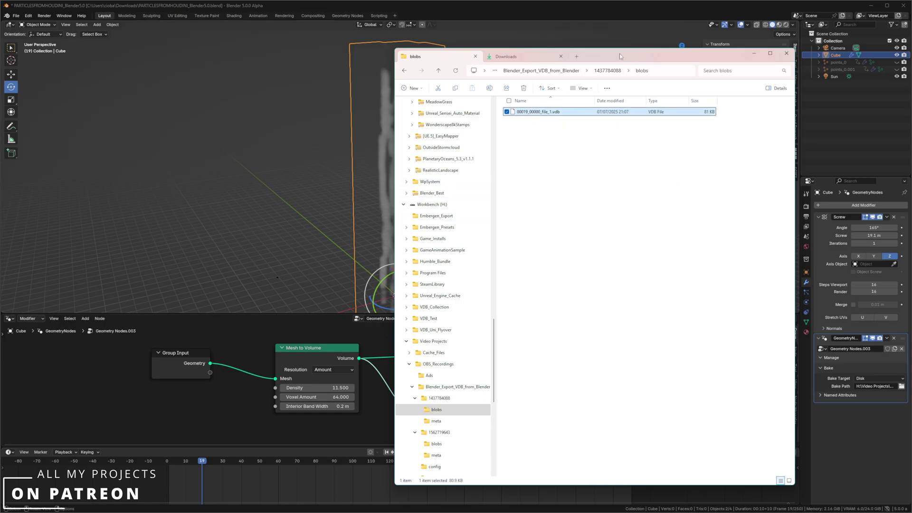
drag(620, 56, 911, 1)
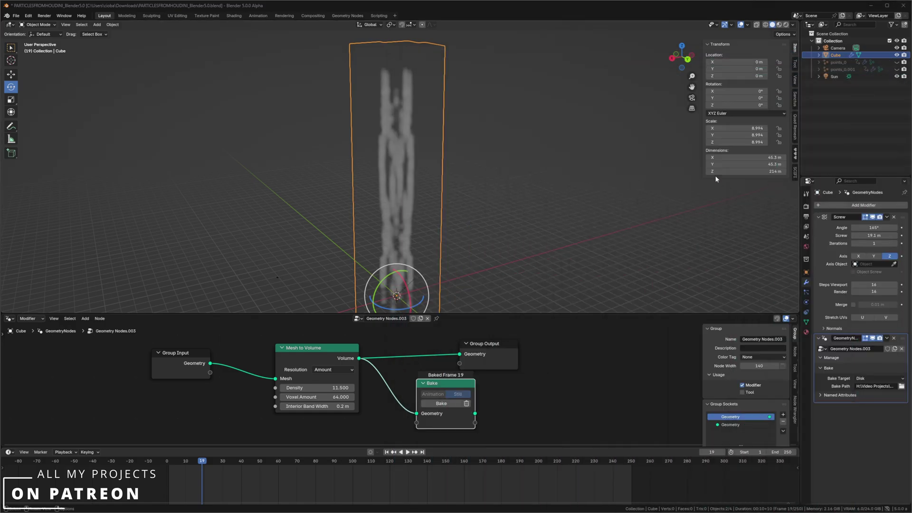
- Hide the cube in the viewport and add an empty Volume object at the world origin
click(897, 54)
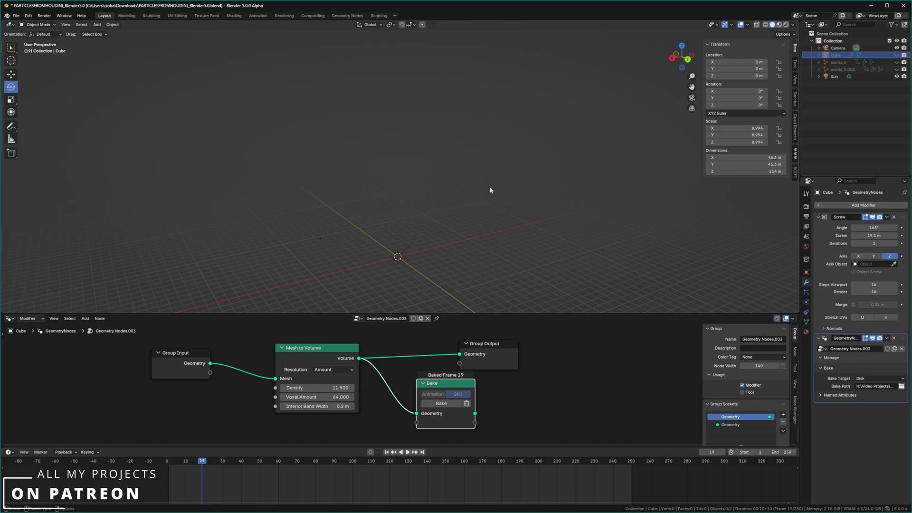
scroll(488, 186, down, 2)
scroll(458, 240, down, 3)
key(shift+a)
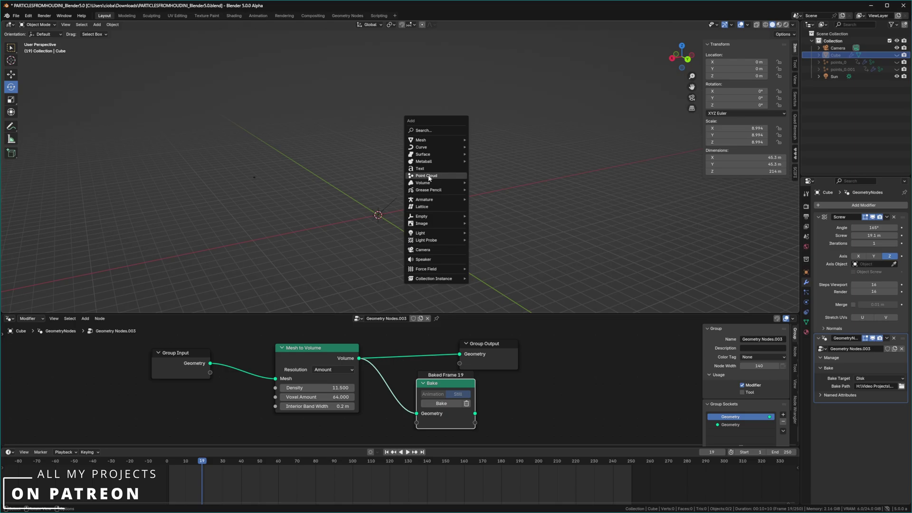
mouse_move(431, 184)
click(489, 191)
scroll(422, 216, up, 5)
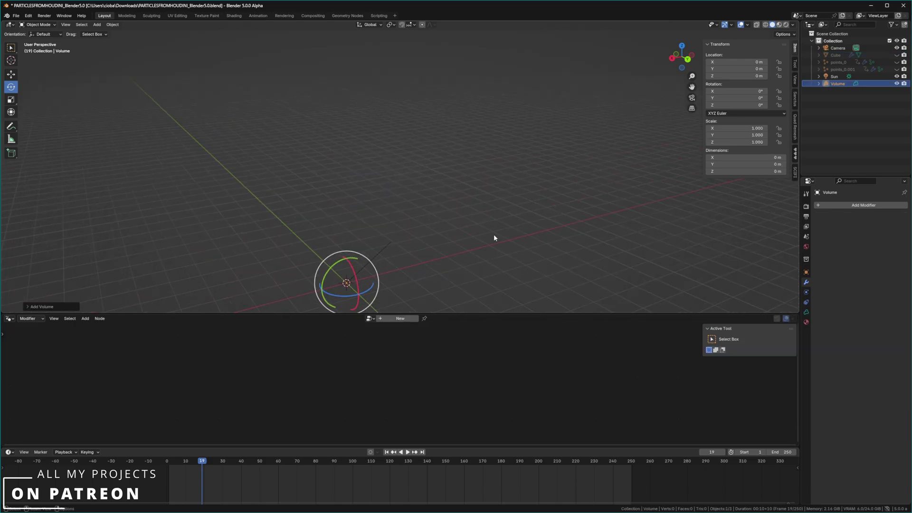
shift+middle_drag(491, 226, 548, 122)
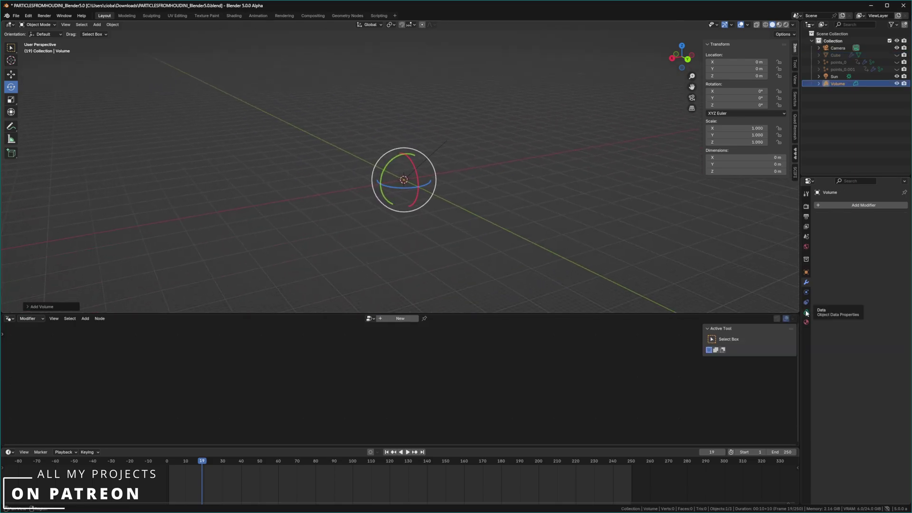
click(806, 313)
click(902, 272)
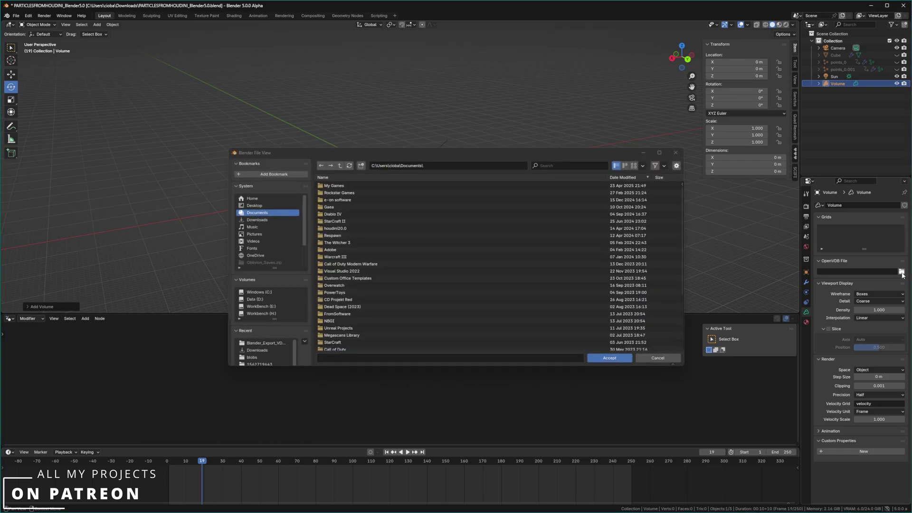
click(483, 166)
text(H:\Video Projects\OBS_Recordings\Blender_Export_VDB_from_Blender\)
key(Return)
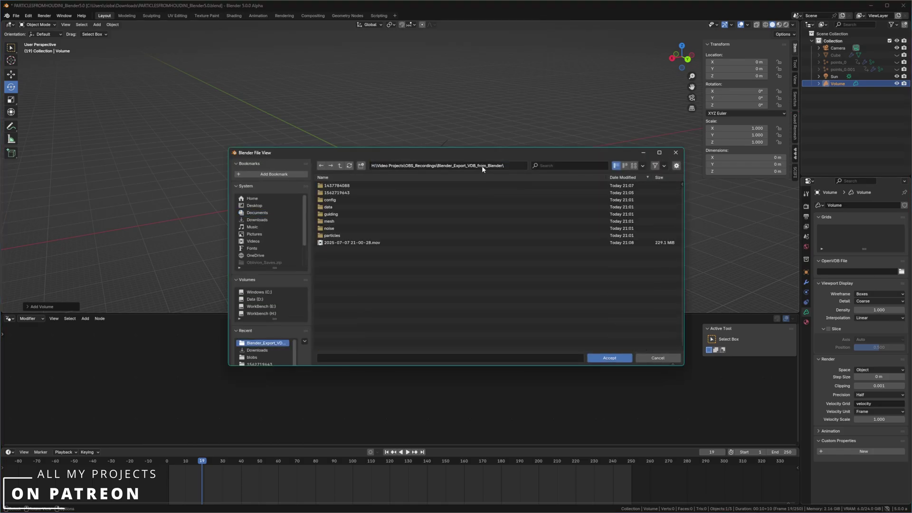
double_click(336, 186)
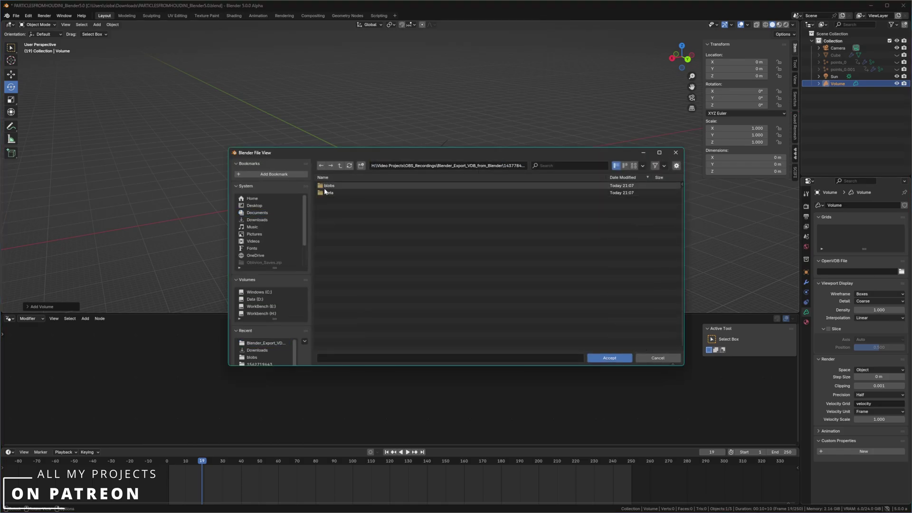
double_click(327, 186)
click(337, 187)
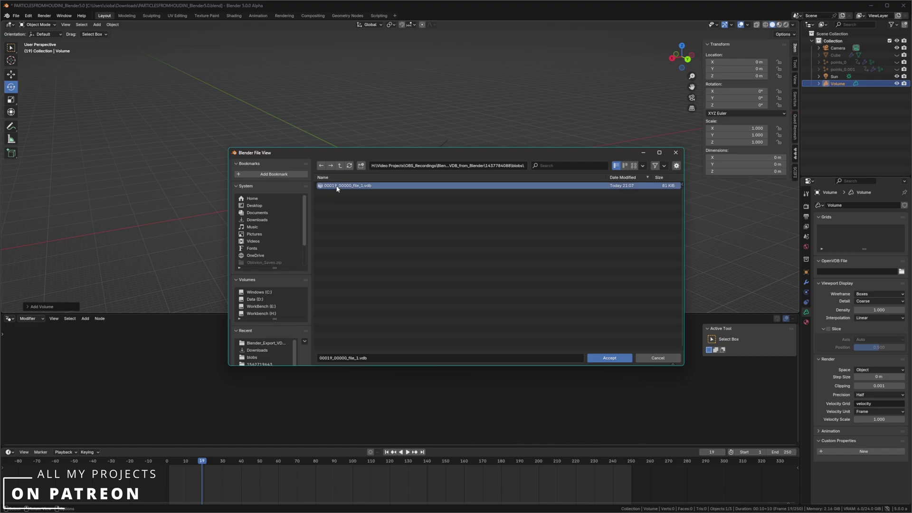
click(610, 357)
- Examine the imported VDB volume from several angles and distances to compare it with the screwed cube's volume
middle_drag(409, 145, 269, 175)
scroll(371, 162, down, 3)
scroll(398, 161, up, 5)
middle_drag(398, 164, 428, 163)
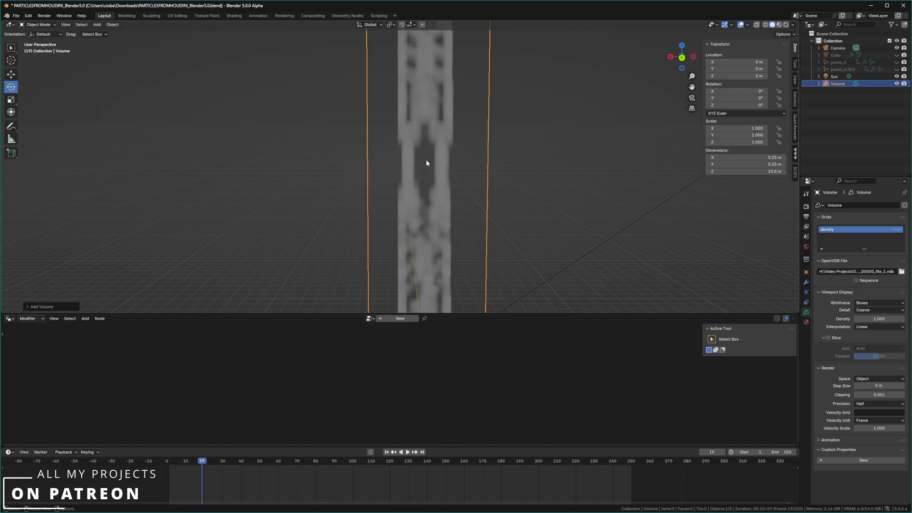
middle_drag(427, 163, 383, 174)
scroll(421, 199, up, 3)
scroll(421, 195, down, 3)
scroll(405, 180, up, 2)
scroll(404, 177, up, 2)
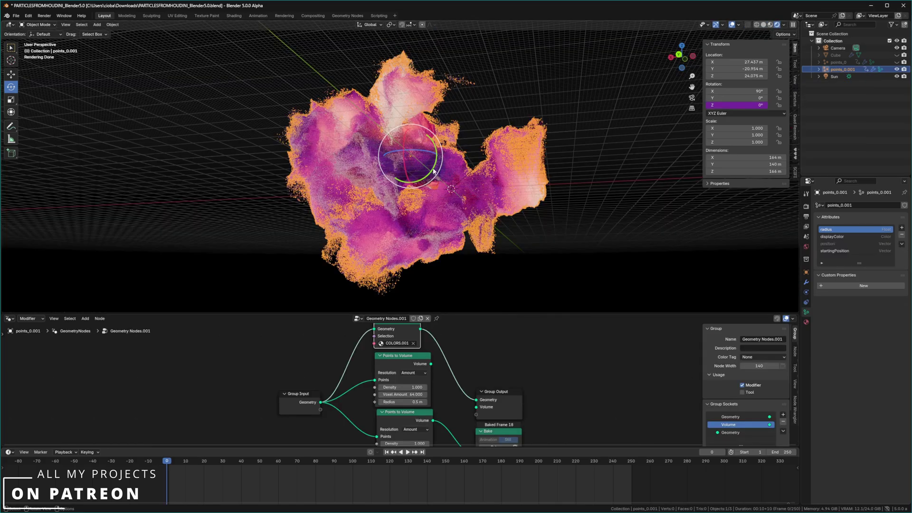
- Inspect the points_0.001 point cloud, its startingPosition attribute and the Points to Volume and Bake nodes in its tree
middle_drag(433, 171, 453, 125)
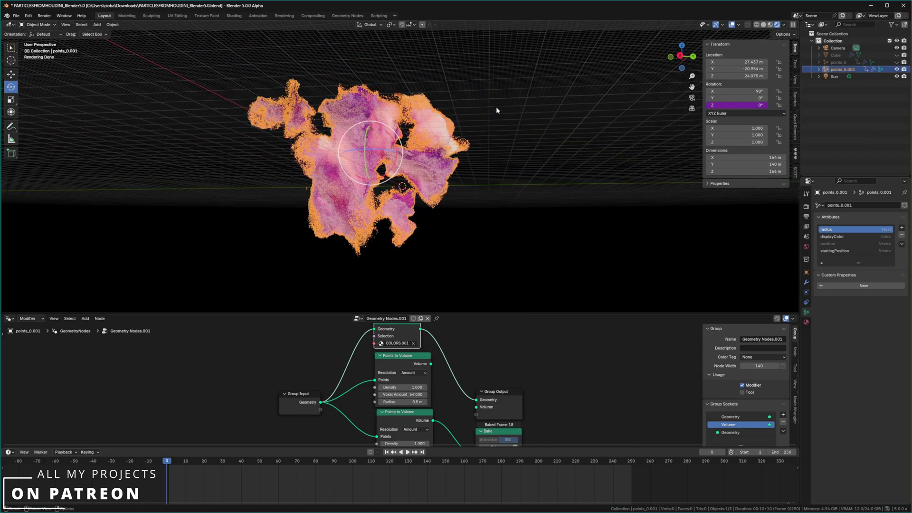
drag(532, 89, 222, 272)
middle_drag(266, 228, 357, 144)
click(357, 144)
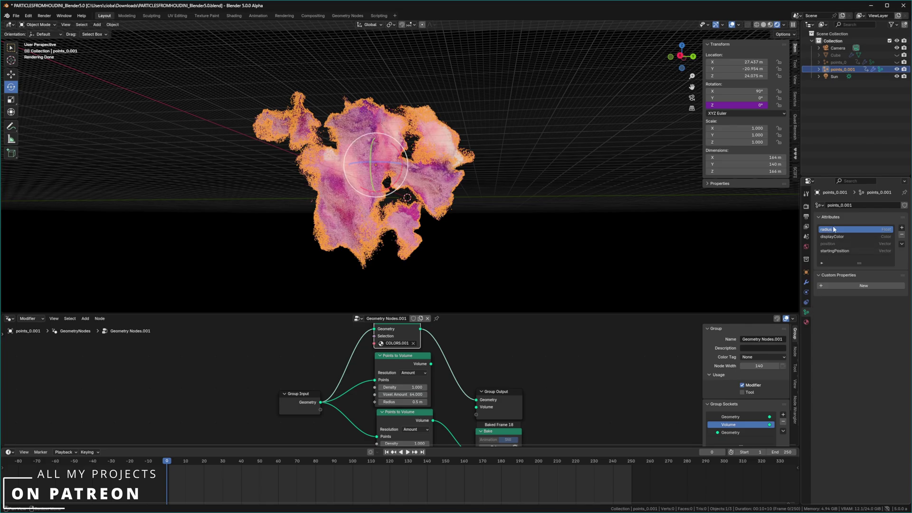
click(835, 250)
middle_drag(485, 369, 438, 321)
scroll(483, 480, up, 2)
middle_drag(495, 363, 478, 374)
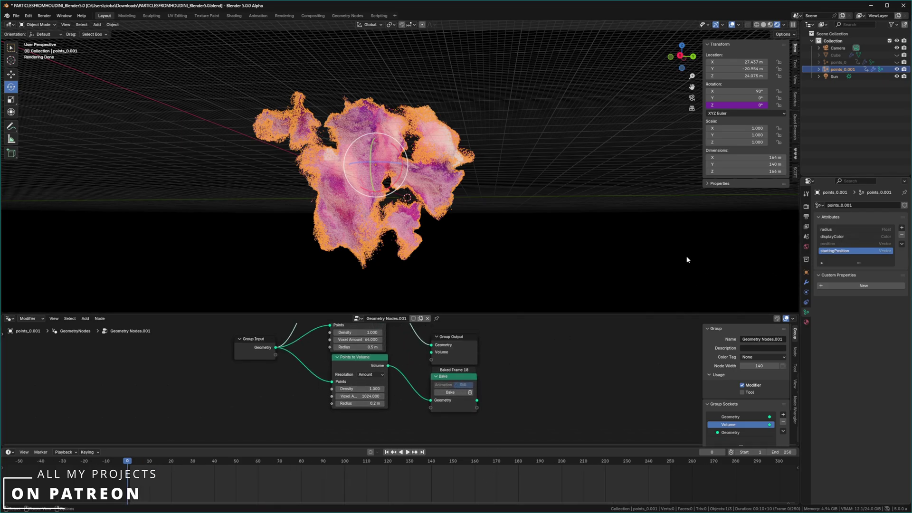
- Reposition the lower Points to Volume node and the Bake node it feeds, and select all visible scene objects
drag(361, 357, 346, 373)
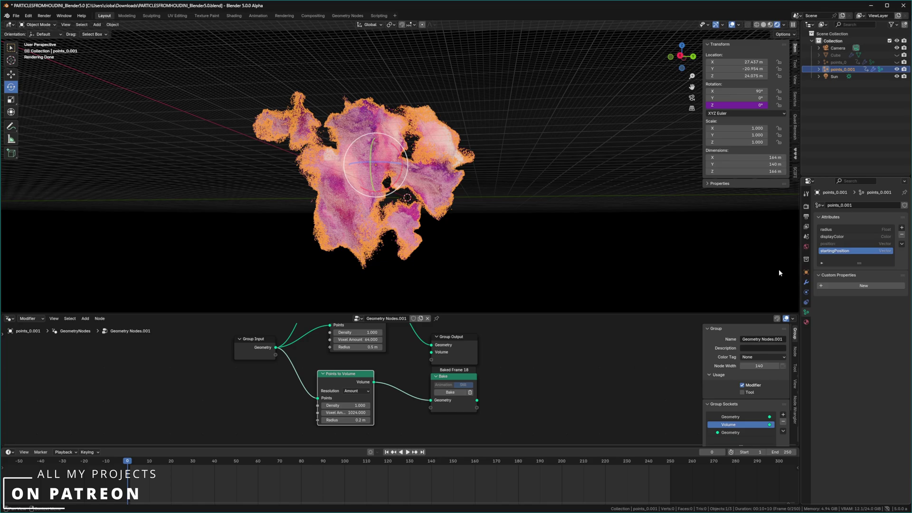
drag(441, 387, 436, 388)
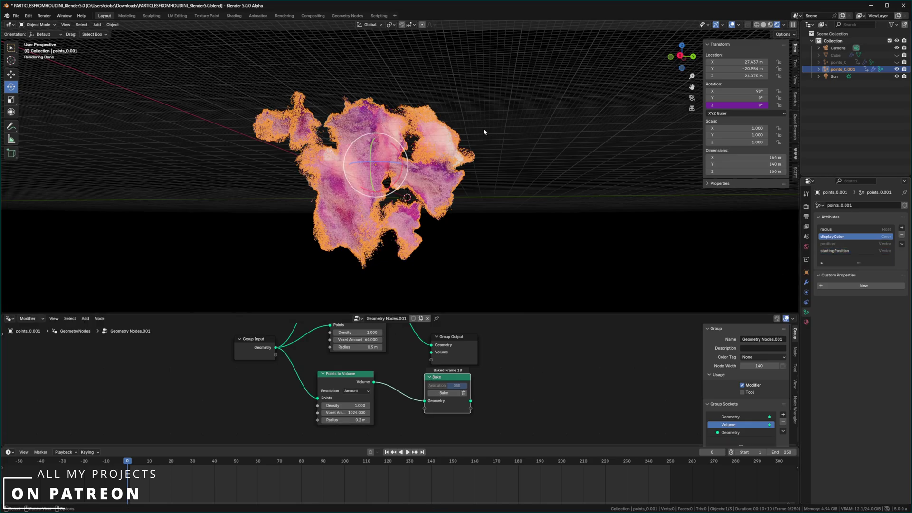
key(a)
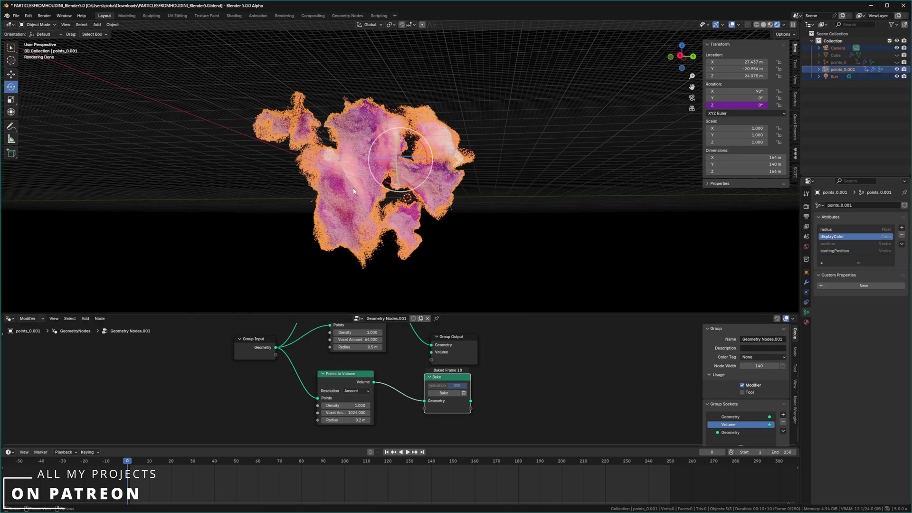
middle_drag(315, 193, 423, 264)
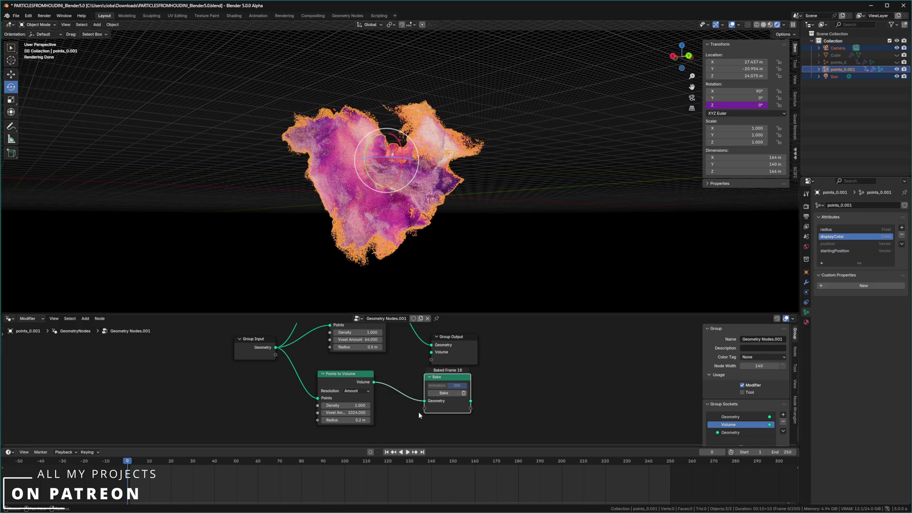
drag(440, 378, 440, 382)
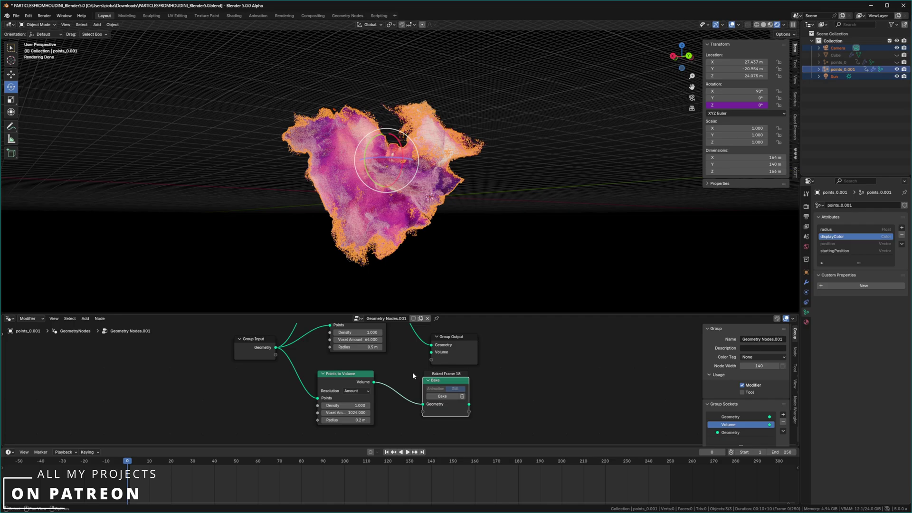
drag(358, 379, 385, 369)
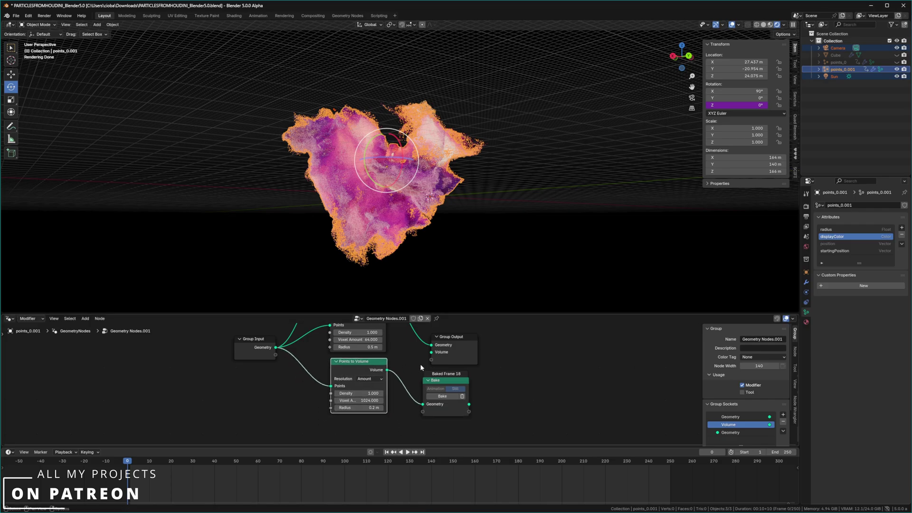